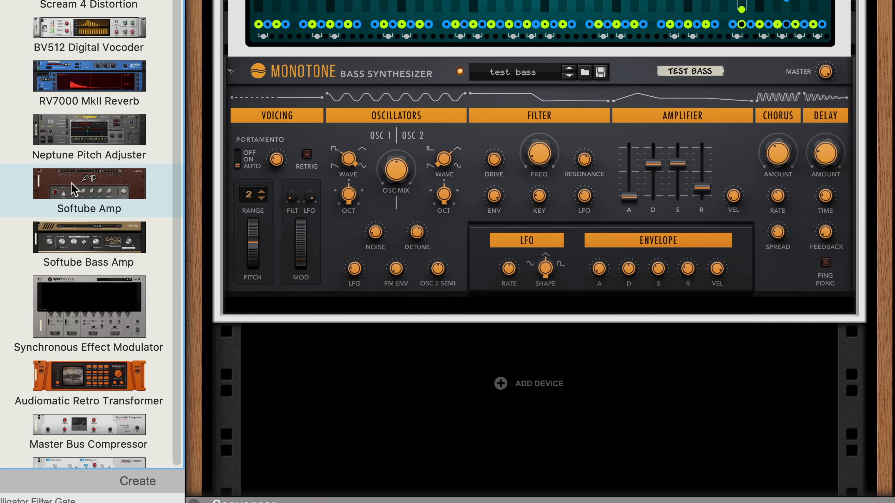
- Place a British Drive 3 Softube Amp under Monotone with cabinet bypassed; lower Gain, Mid, Treble, raise Bass
left_click_drag(73, 188, 365, 292)
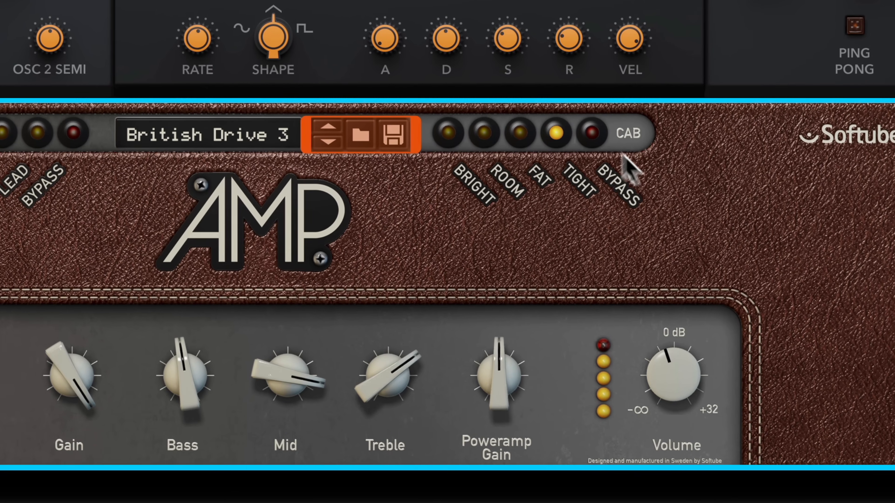
left_click(592, 134)
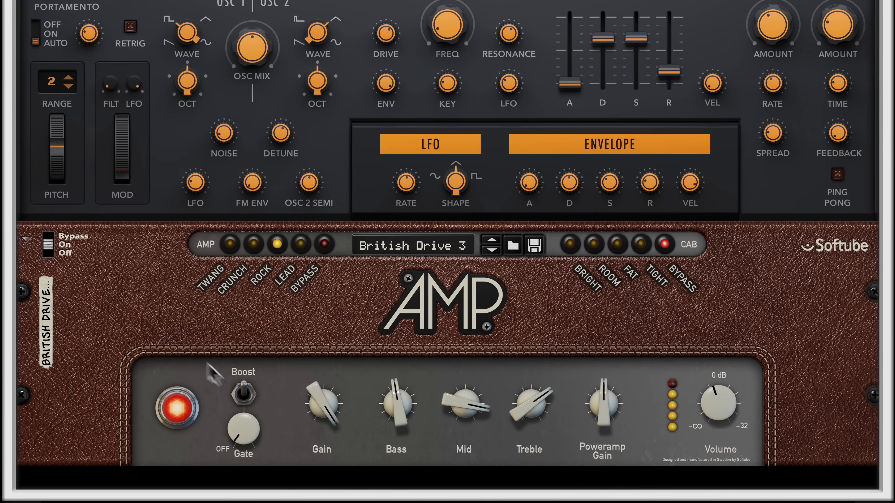
left_click_drag(330, 414, 329, 434)
left_click_drag(397, 404, 396, 384)
left_click_drag(465, 405, 465, 428)
left_click_drag(530, 405, 530, 423)
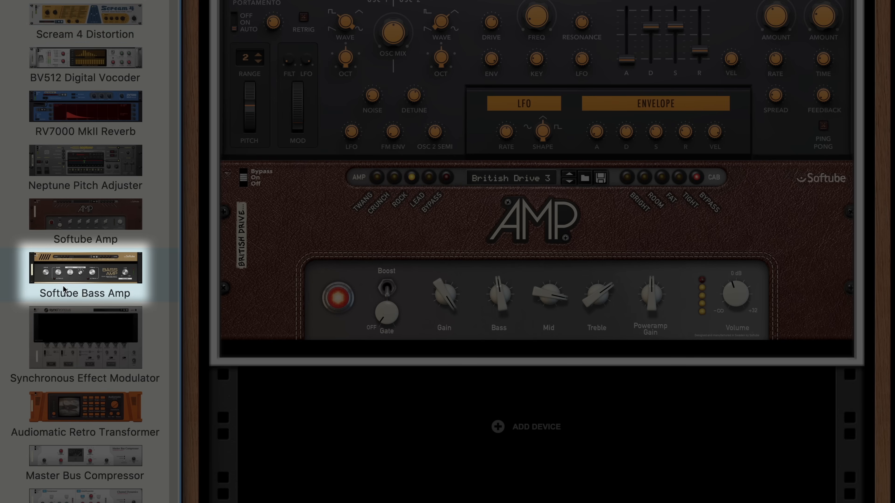
- Swap in Softube Bass Amp and enable Synchronous's Distortion, Filter, Delay and Reverb sections
left_click_drag(62, 280, 536, 249)
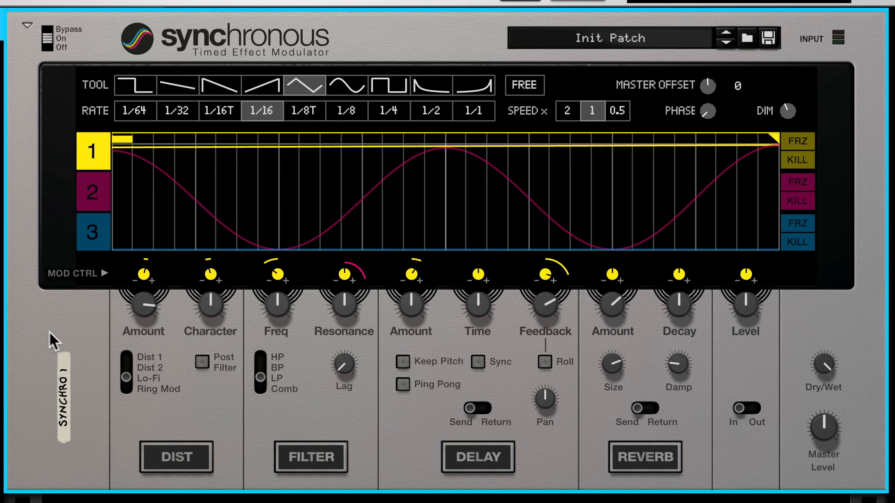
left_click(178, 461)
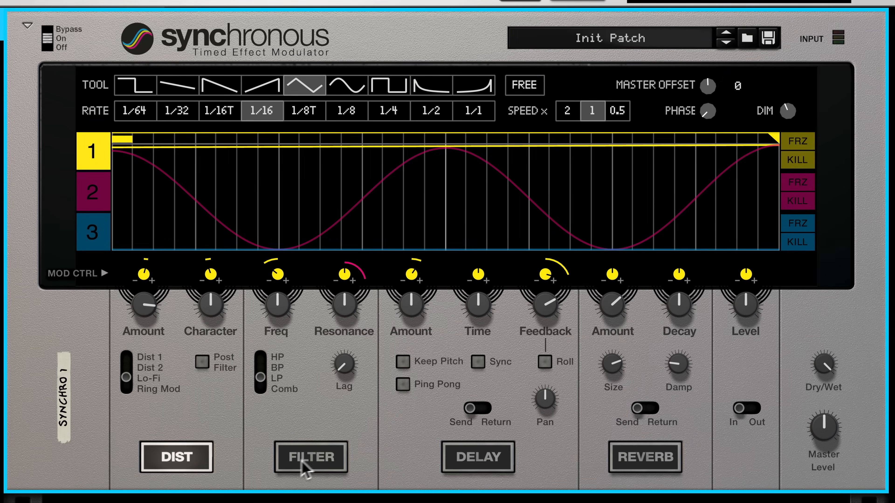
left_click(312, 466)
left_click(505, 463)
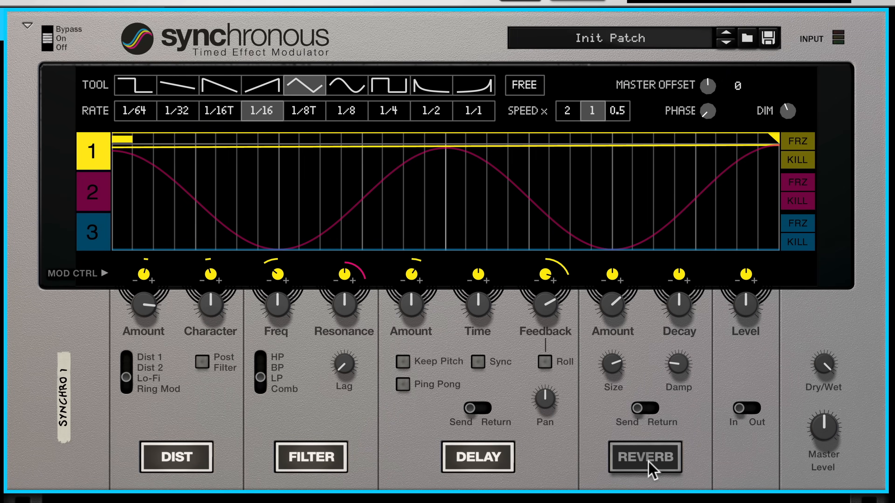
left_click(651, 468)
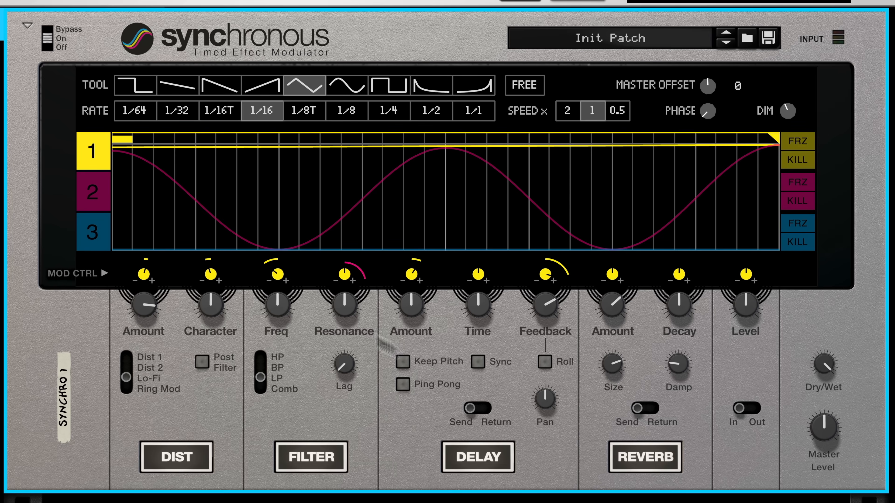
- Set the modulation rate to 1/16T and draw zigzag curves across lane 1
left_click(215, 115)
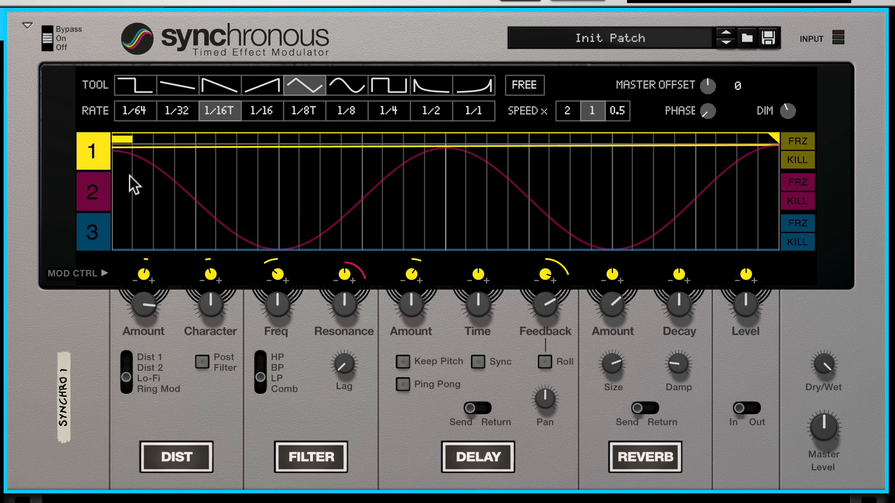
left_click_drag(124, 250, 235, 151)
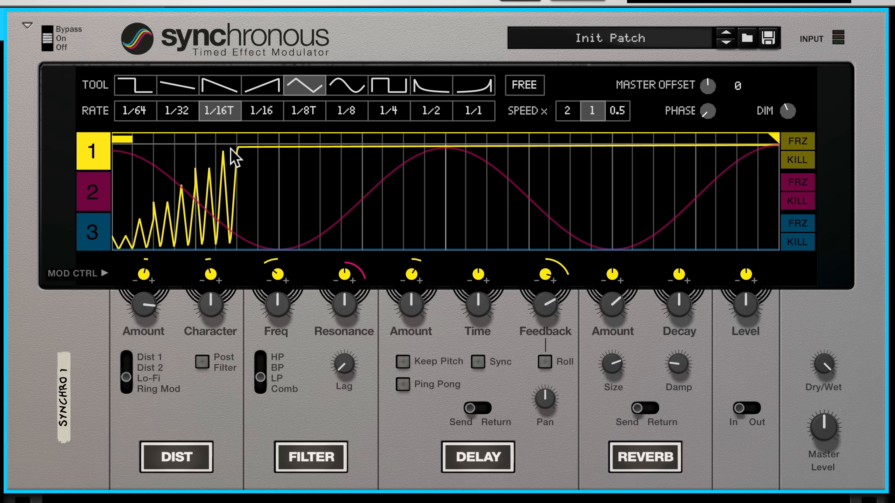
mouse_move(425, 243)
left_mouse_down()
mouse_move(494, 226)
mouse_move(553, 174)
left_mouse_up()
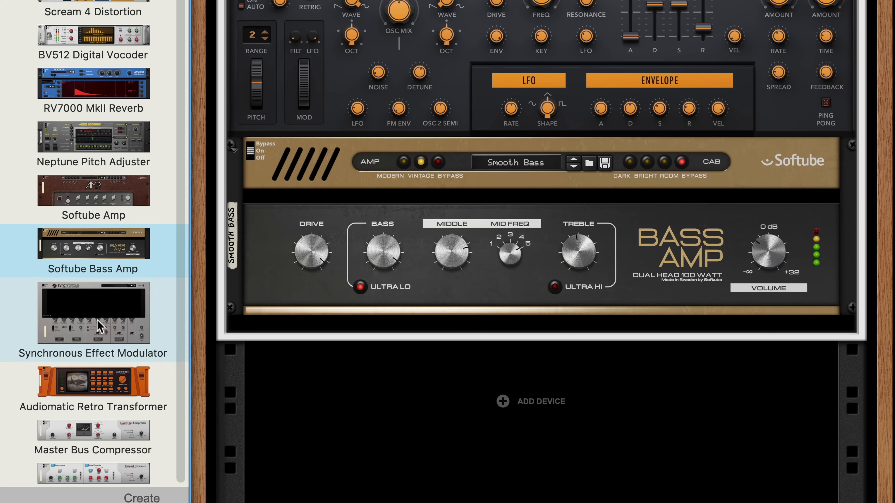
left_click_drag(85, 301, 406, 212)
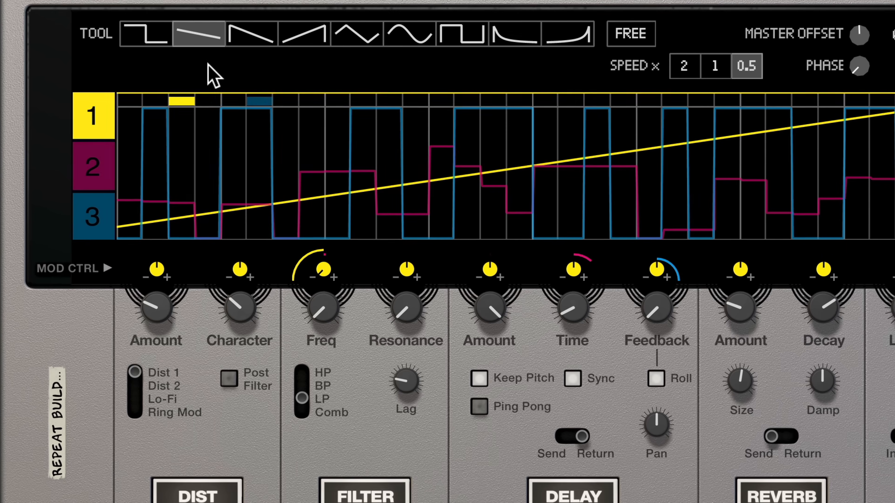
- Reset the Synchronous device to Init Patch, renaming it Synchro 1
right_click(351, 120)
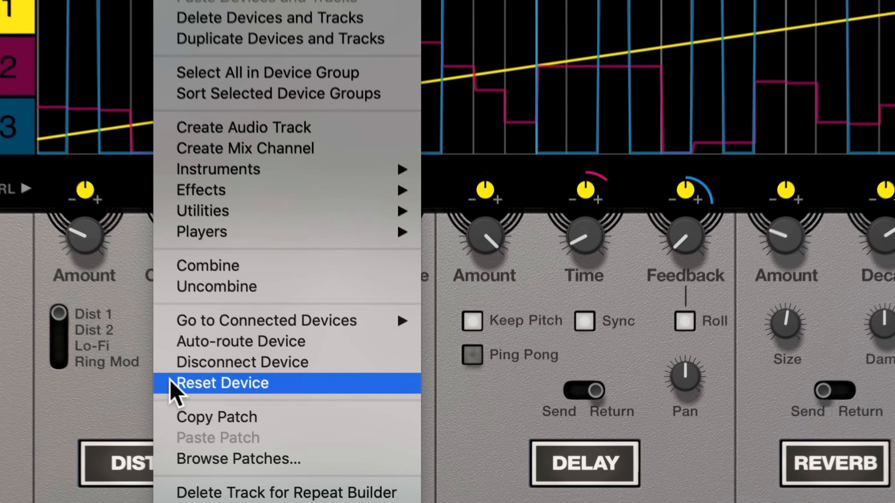
left_click(171, 383)
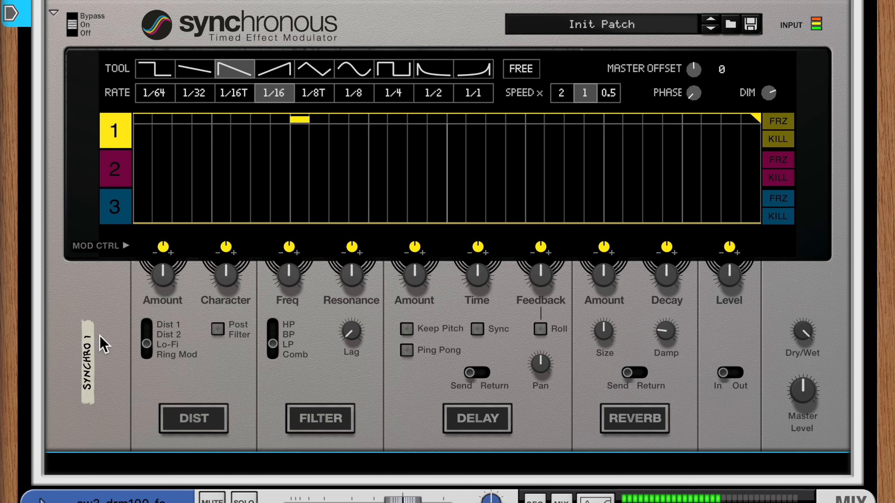
- Enable Synchro 1's distortion, tweak Amount and Character, and cycle type via Dist 2, Dist 1 to Ring Mod
left_click(207, 435)
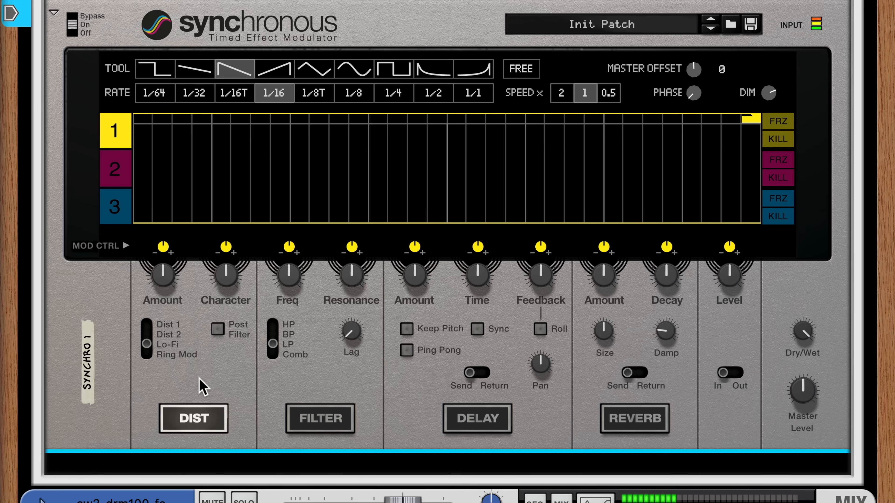
left_click_drag(167, 280, 165, 252)
mouse_move(228, 271)
left_mouse_down()
mouse_move(226, 262)
mouse_move(237, 291)
mouse_move(229, 279)
left_mouse_up()
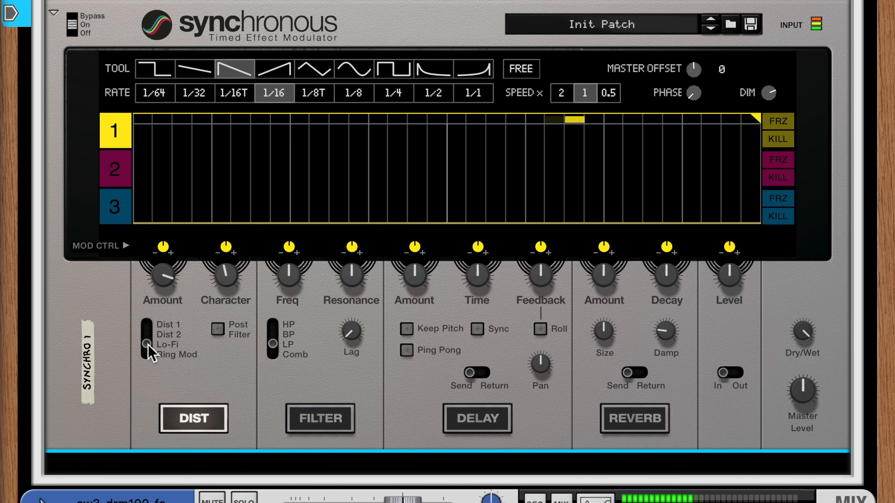
left_click_drag(148, 342, 146, 333)
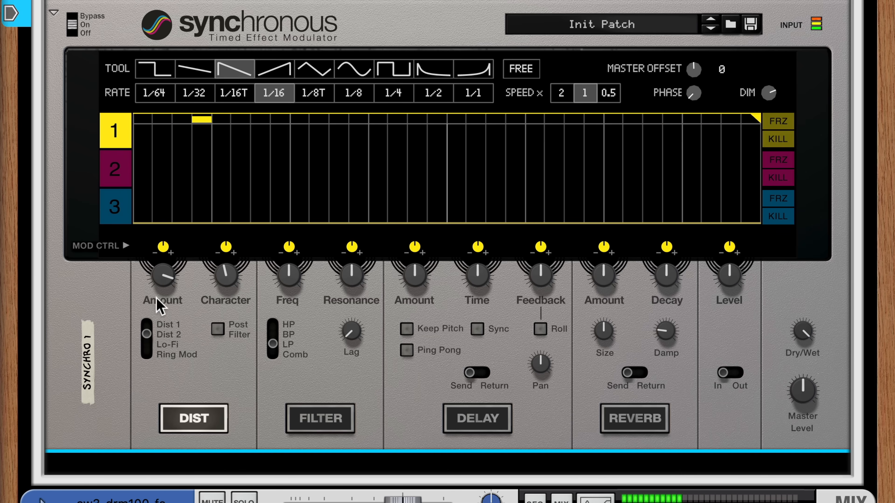
left_click_drag(225, 279, 219, 239)
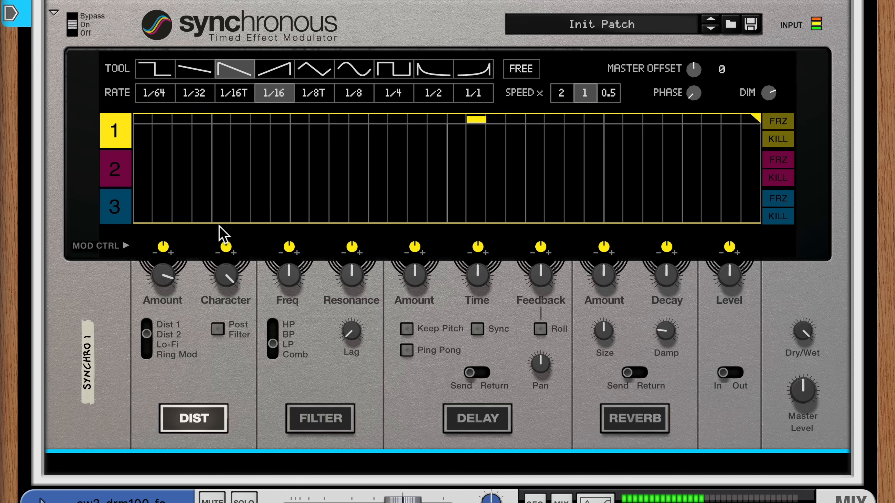
mouse_move(157, 328)
left_mouse_down()
mouse_move(150, 339)
mouse_move(149, 323)
left_mouse_up()
left_click_drag(218, 278, 233, 326)
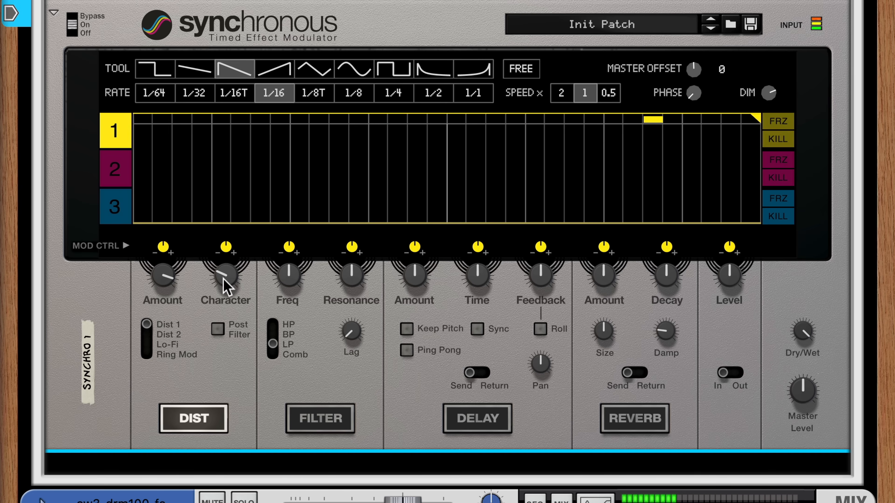
left_click_drag(148, 325, 148, 366)
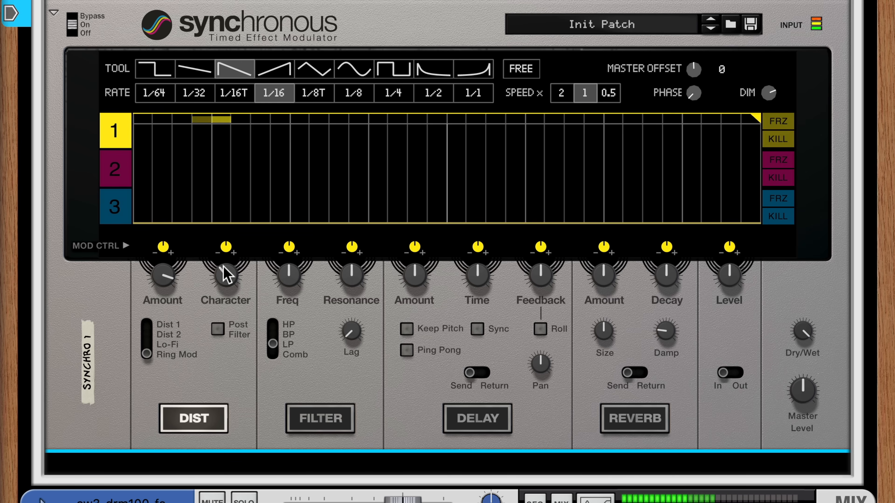
left_click_drag(152, 276, 167, 334)
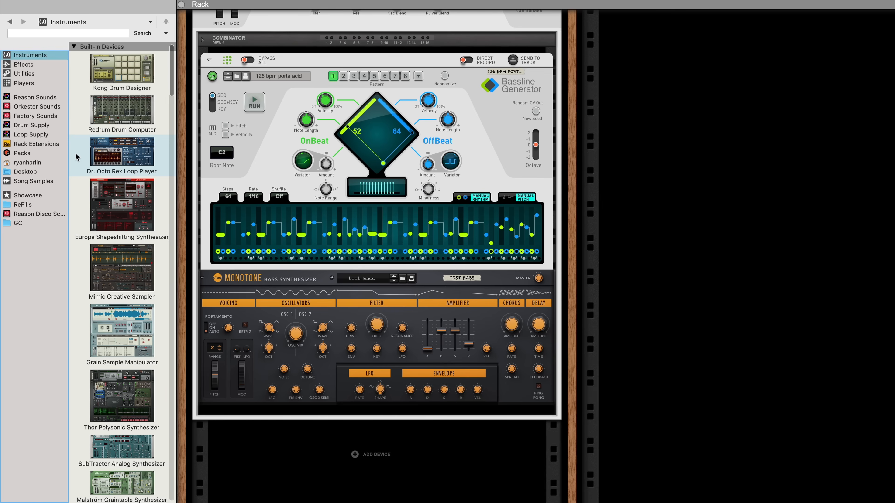
- Drop a Kong Drum Designer with the default Kong Kit onto the Monotone
left_click_drag(122, 69, 282, 391)
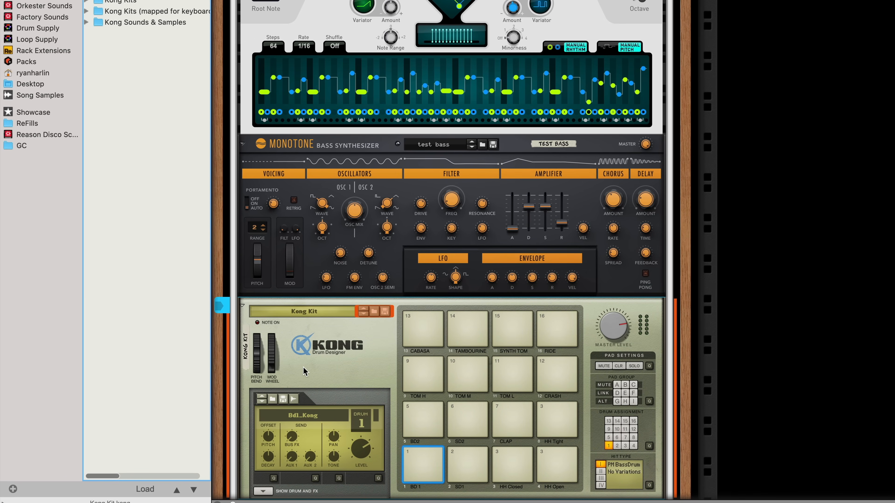
- Flip the rack and cable Monotone's left and right outputs into Kong's Audio Input
key("Tab")
scroll(365, 276, "down", 5)
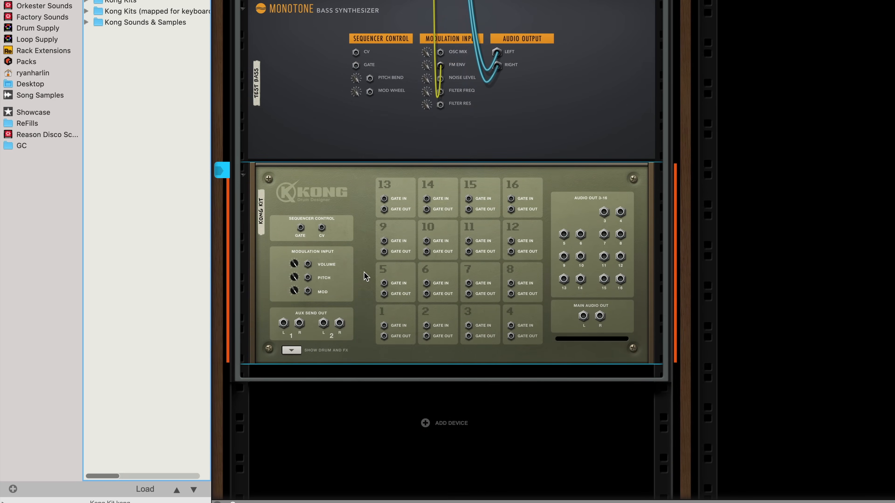
left_click_drag(498, 63, 600, 316)
left_click_drag(497, 52, 583, 319)
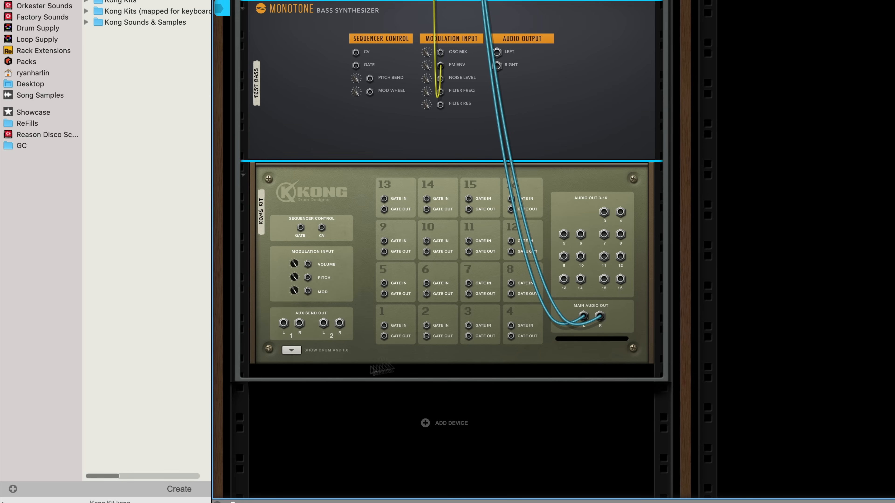
left_click(292, 350)
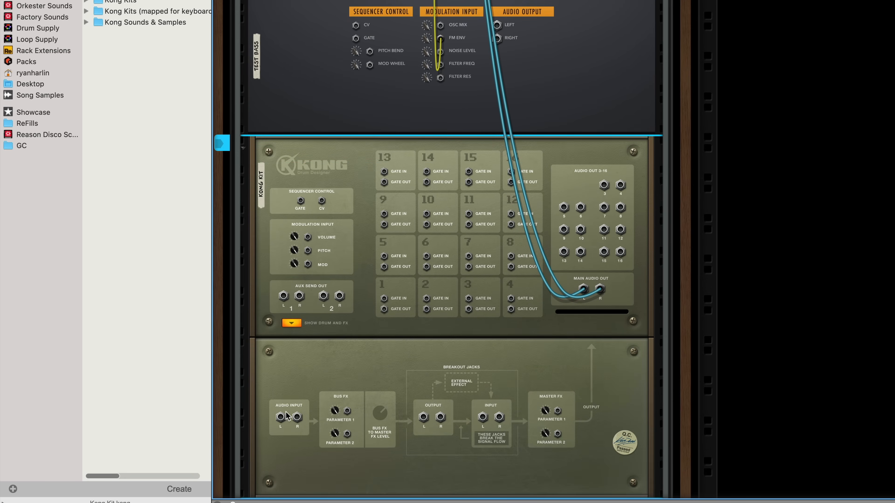
left_click_drag(282, 418, 497, 25)
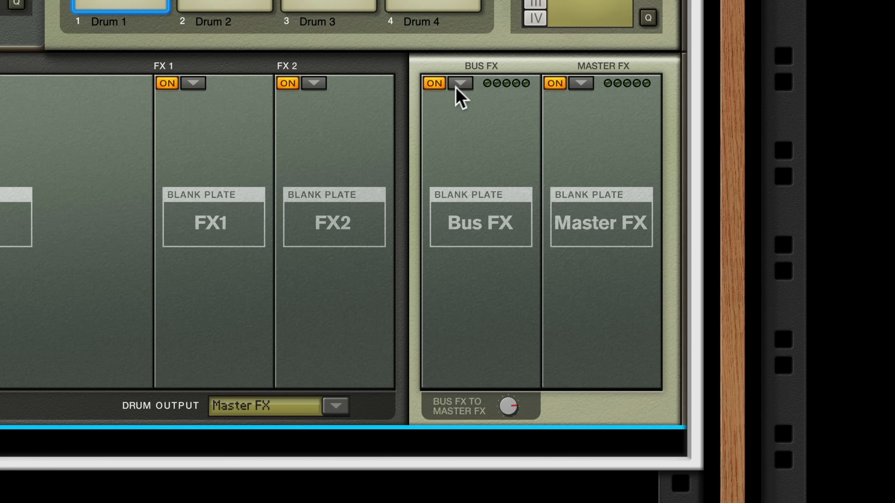
- Load Overdrive / Resonator as Kong's Bus FX, adjusting Drive and switching to model B
left_click(447, 271)
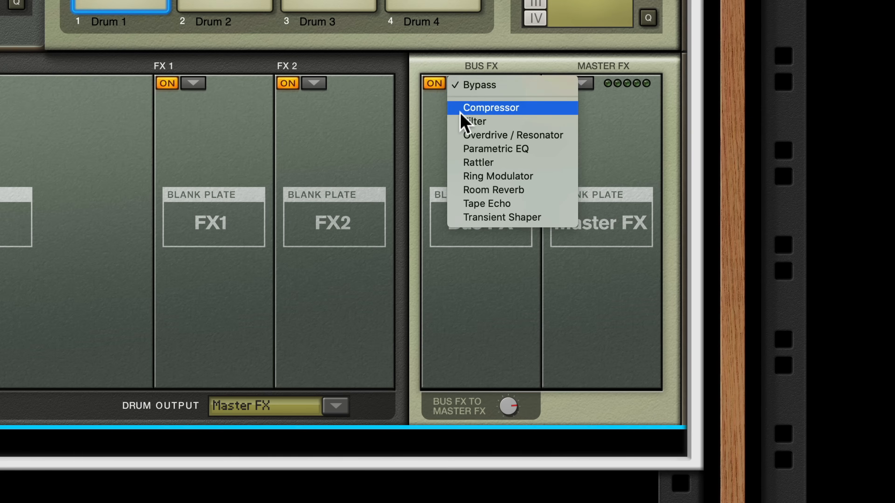
left_click(464, 136)
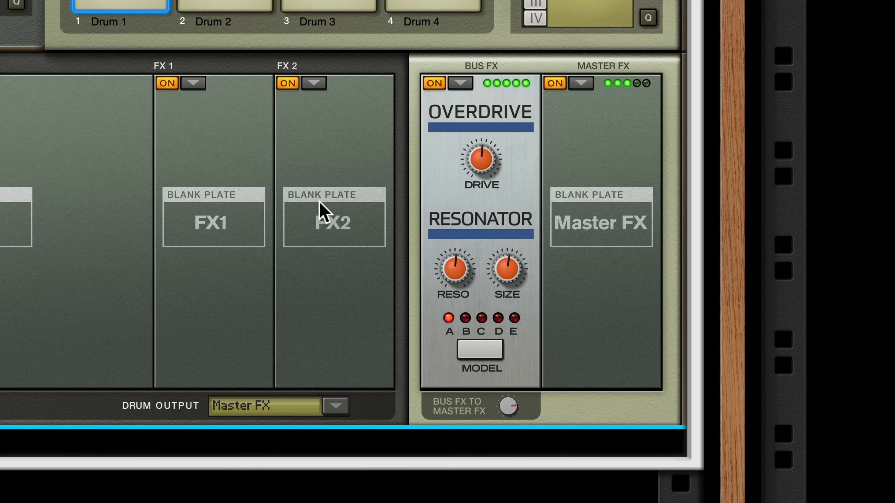
left_click_drag(479, 171, 476, 140)
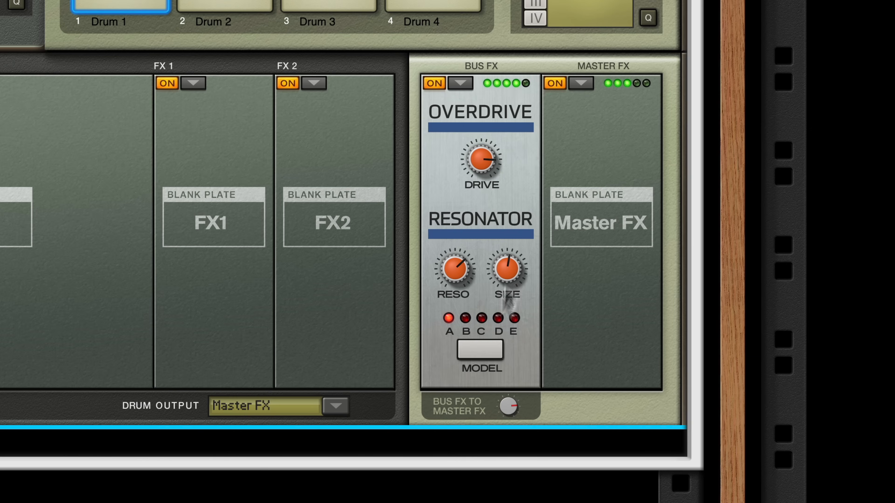
left_click(480, 356)
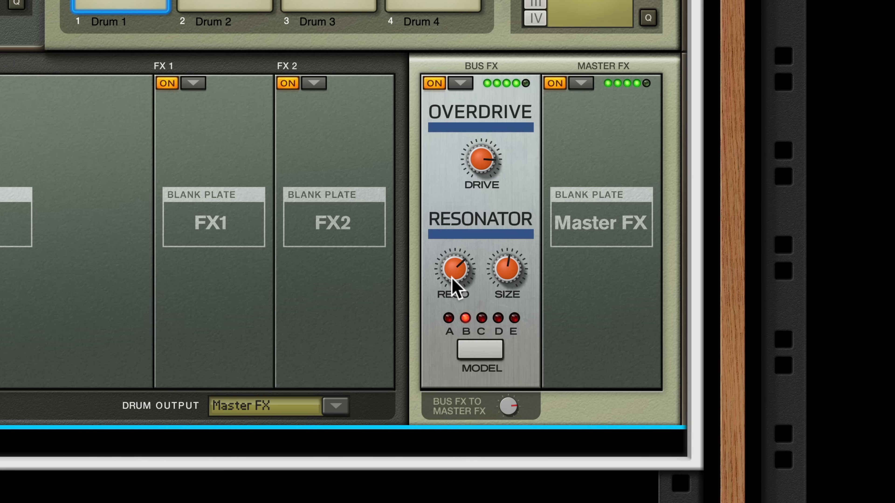
left_click_drag(479, 160, 481, 173)
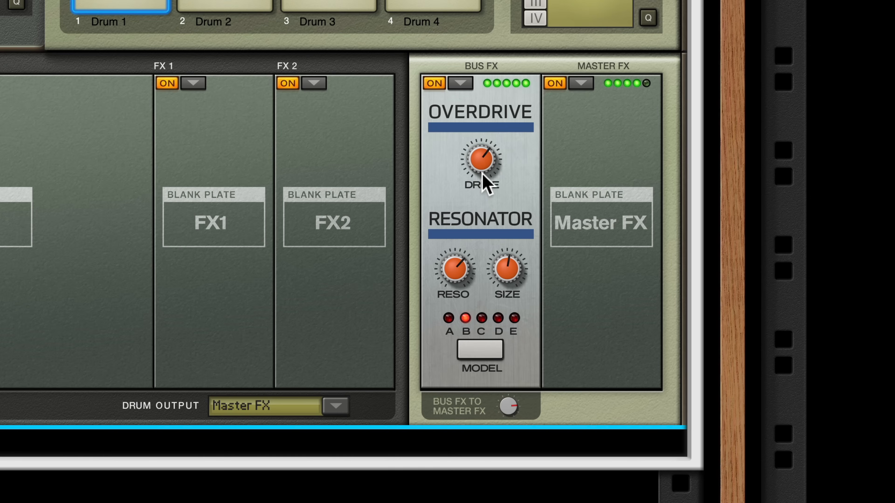
- Load Overdrive / Resonator in the Master FX slot on model C with a larger Size
left_click(580, 84)
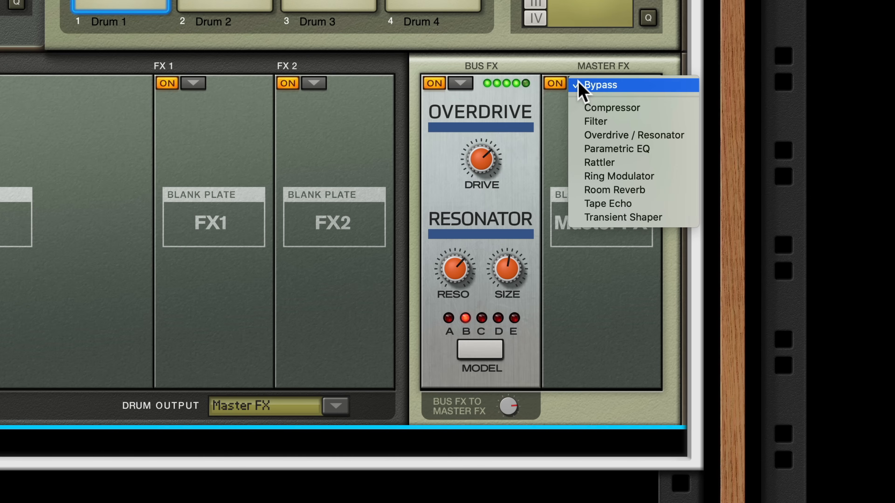
left_click(581, 137)
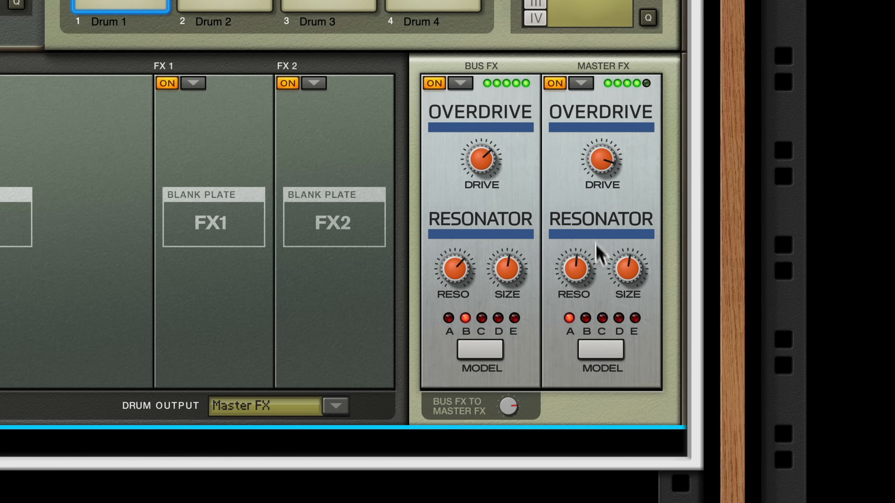
left_click(588, 349)
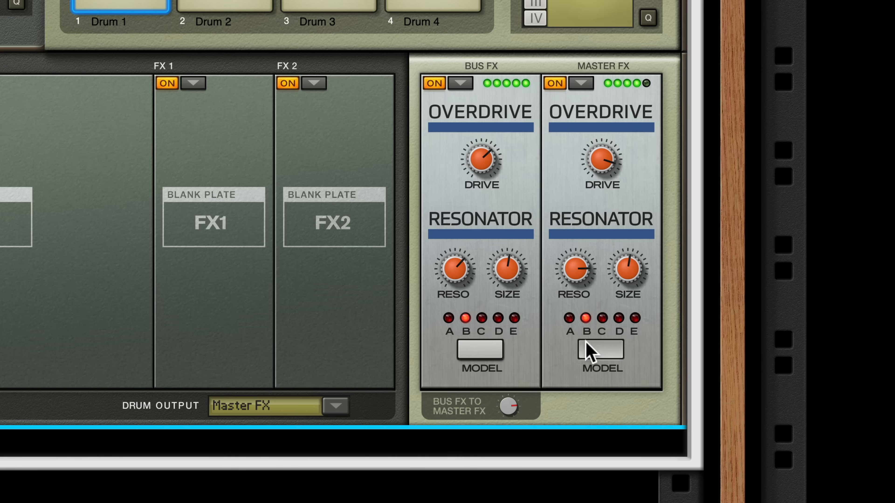
left_click_drag(630, 268, 631, 247)
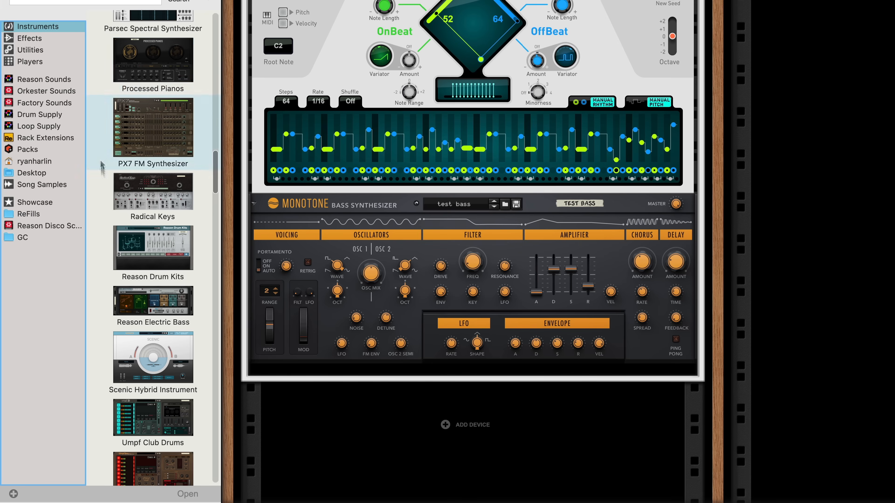
- Add Scenic Hybrid Instrument under Monotone, cable Monotone Left to FX A Left, and reset to Init Patch
left_click_drag(139, 345, 324, 355)
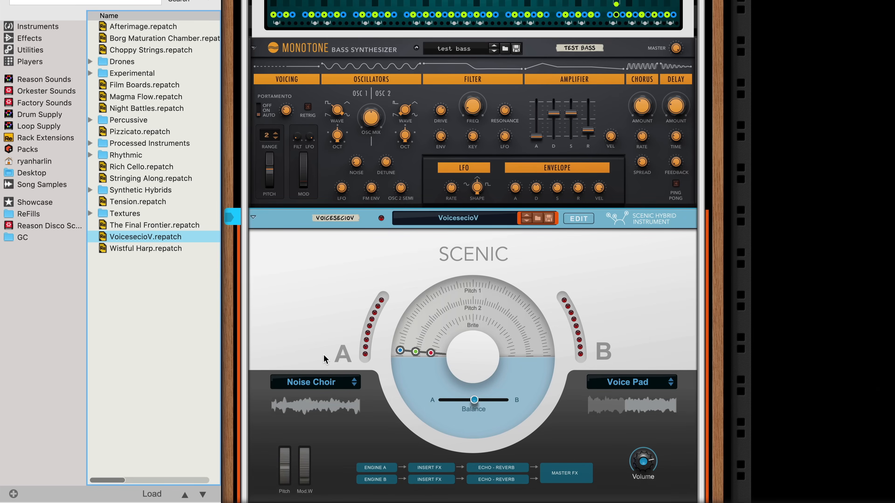
key("Tab")
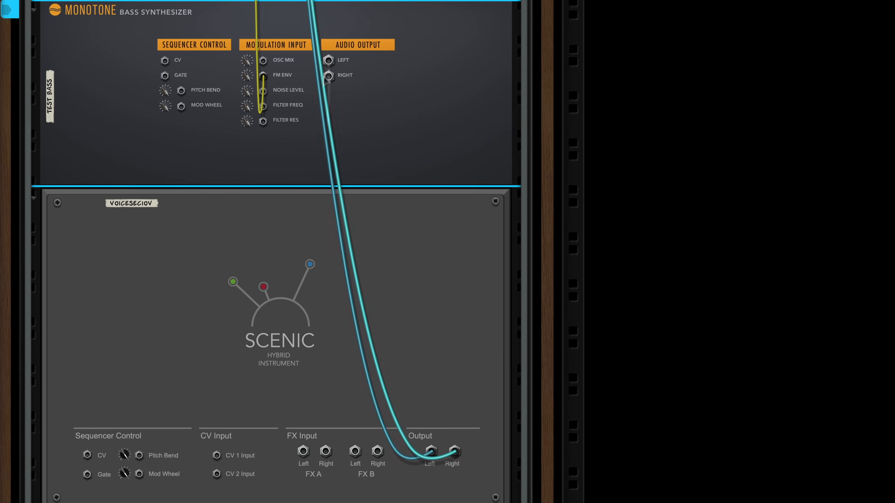
left_click_drag(327, 60, 303, 453)
right_click(141, 236)
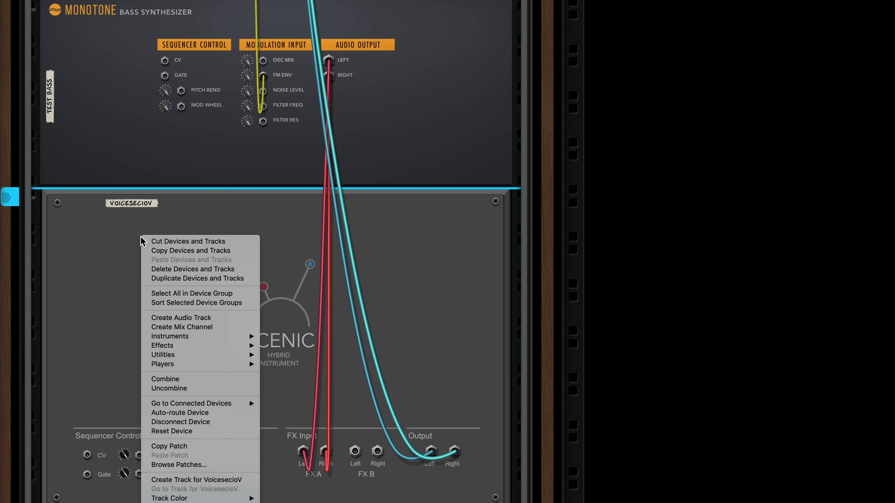
left_click(186, 432)
key("Tab")
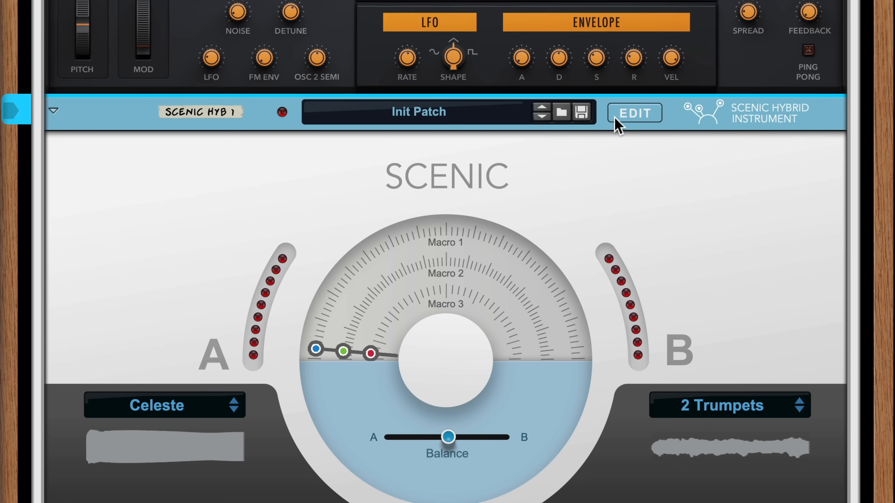
- Switch on Saturation in Scenic's Engine A insert effects
left_click(625, 114)
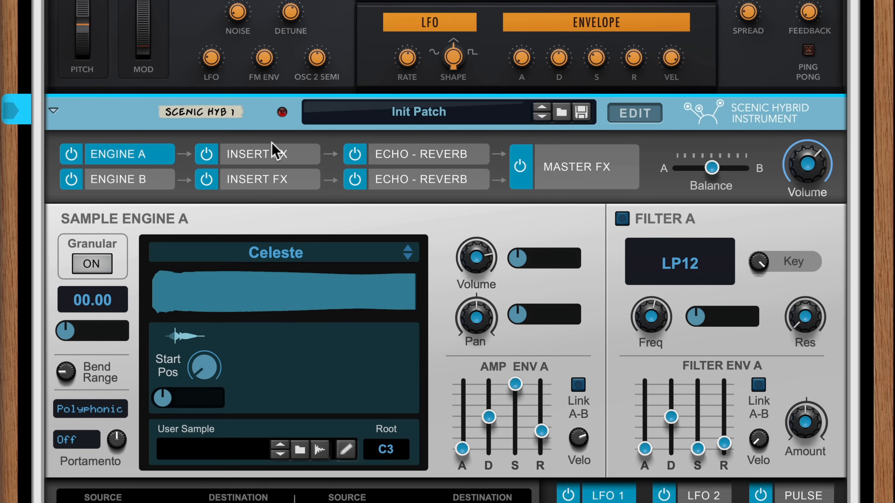
left_click(272, 157)
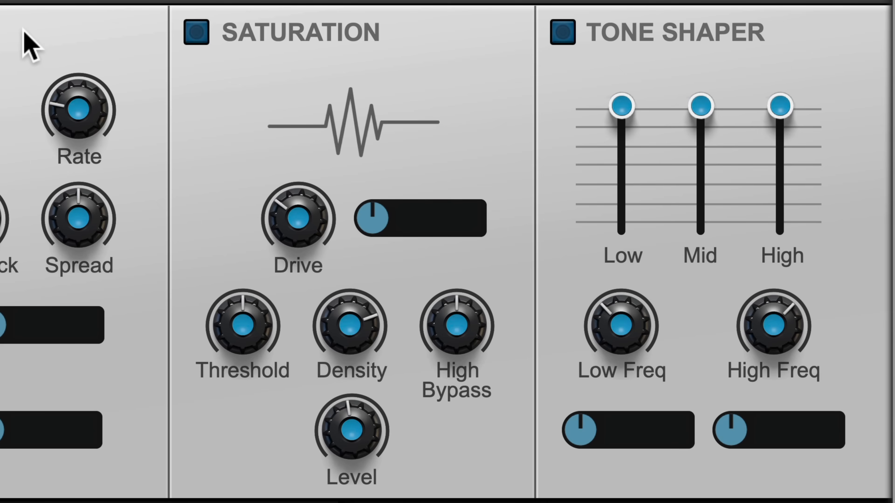
left_click(197, 38)
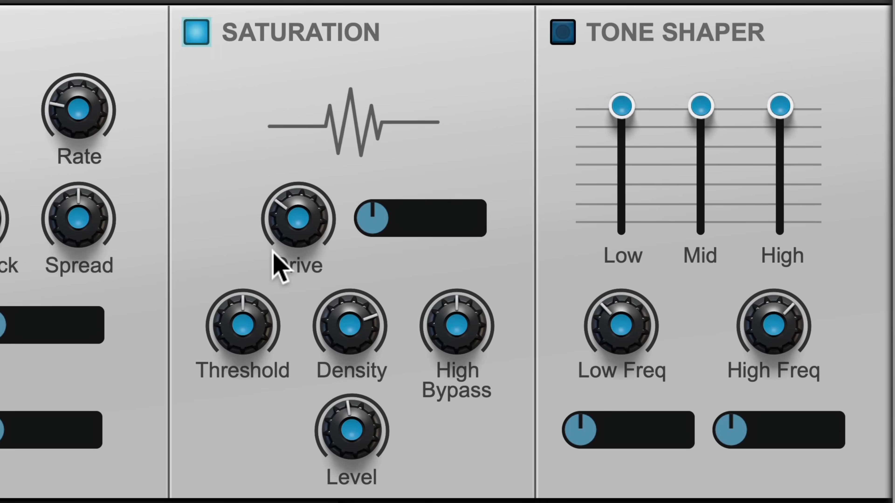
- Tune Saturation's Drive, Threshold, Density and High Bypass, then add a Processed Pianos device
mouse_move(267, 329)
left_mouse_down()
mouse_move(265, 343)
mouse_move(275, 327)
left_mouse_up()
left_click_drag(295, 249, 294, 216)
left_click_drag(355, 339, 355, 336)
left_click_drag(455, 340, 453, 303)
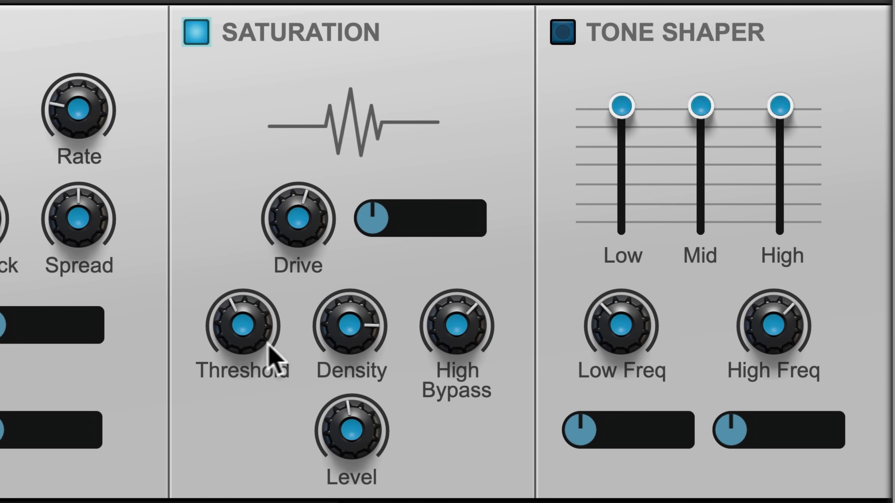
left_click_drag(249, 330, 255, 295)
left_click_drag(367, 344, 367, 375)
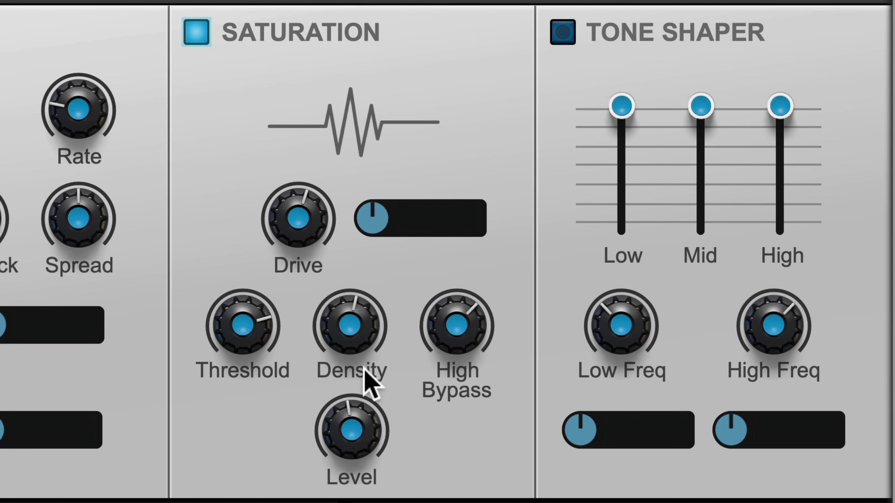
left_click_drag(307, 233, 300, 198)
scroll(459, 329, "up", 3)
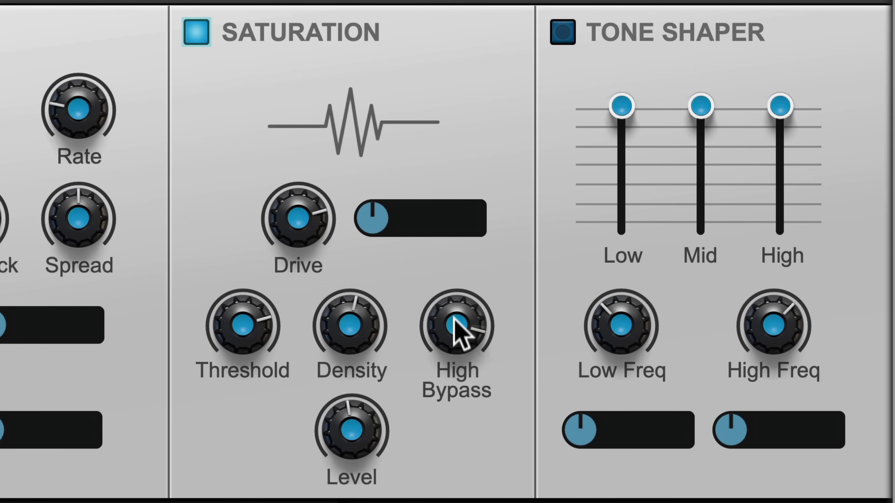
left_click_drag(468, 379, 493, 464)
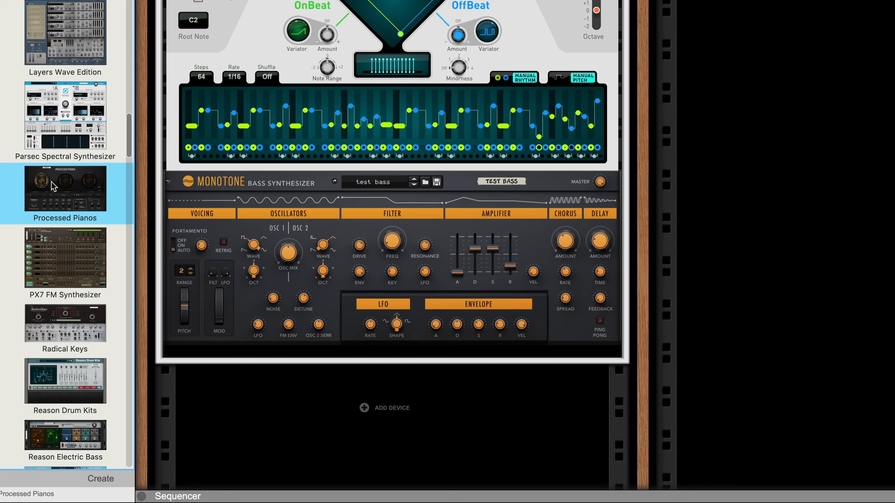
left_click_drag(76, 200, 265, 349)
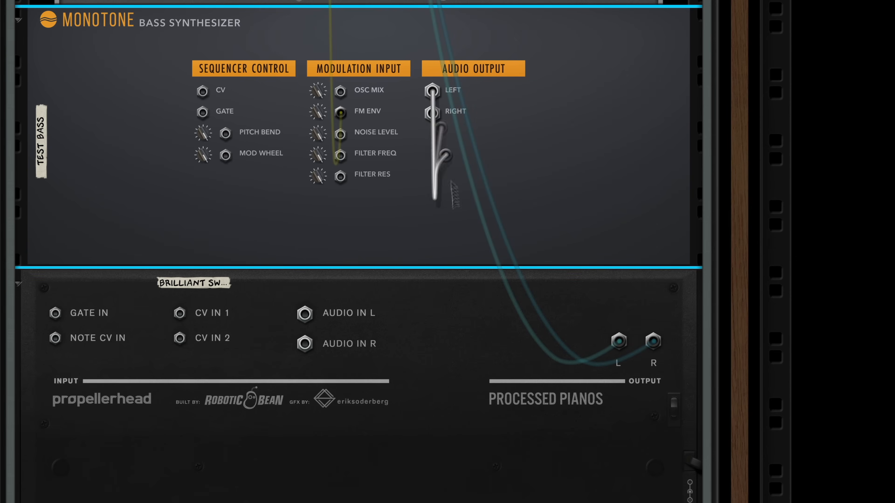
- Cable Monotone's outputs into Processed Pianos' Audio In and reset it to Init Patch
left_click_drag(431, 91, 305, 313)
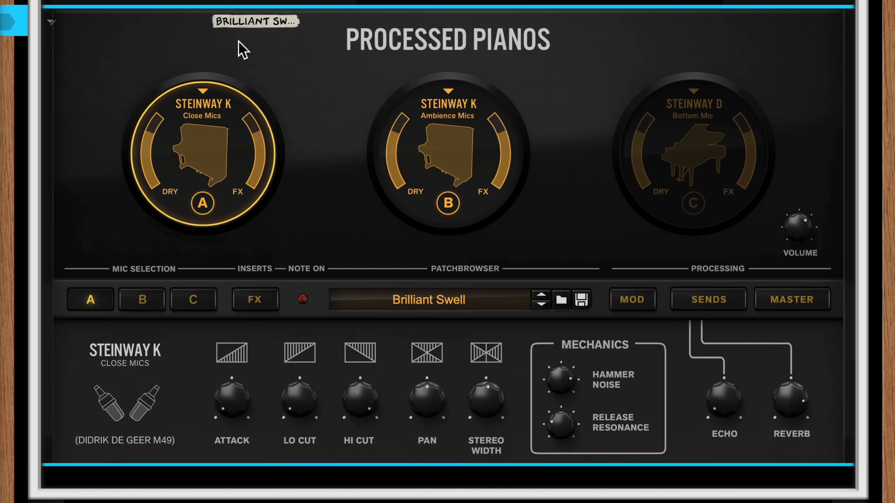
right_click(269, 75)
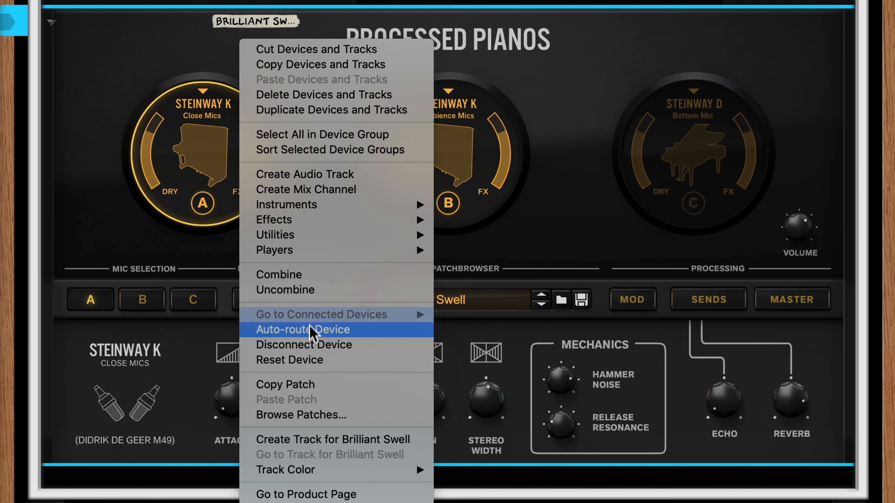
left_click(405, 360)
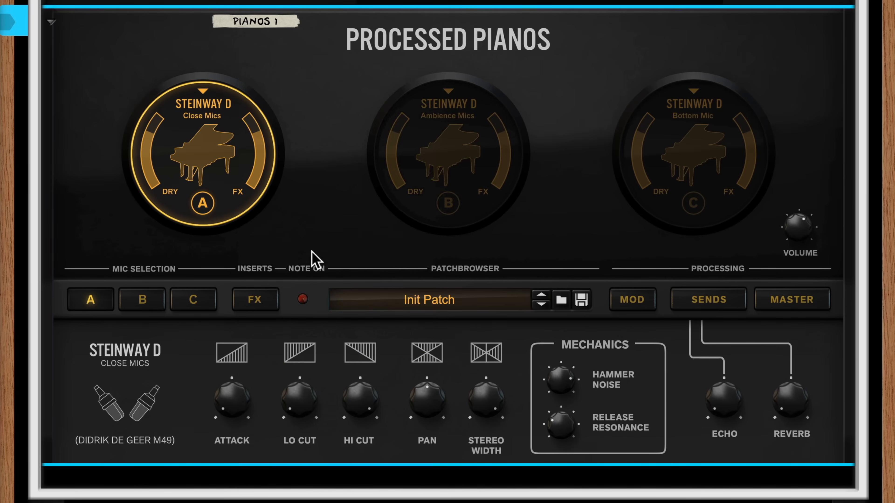
- Switch off the Processed Pianos reverb send and master EQ, and show its insert effects
left_click(697, 305)
left_click(657, 339)
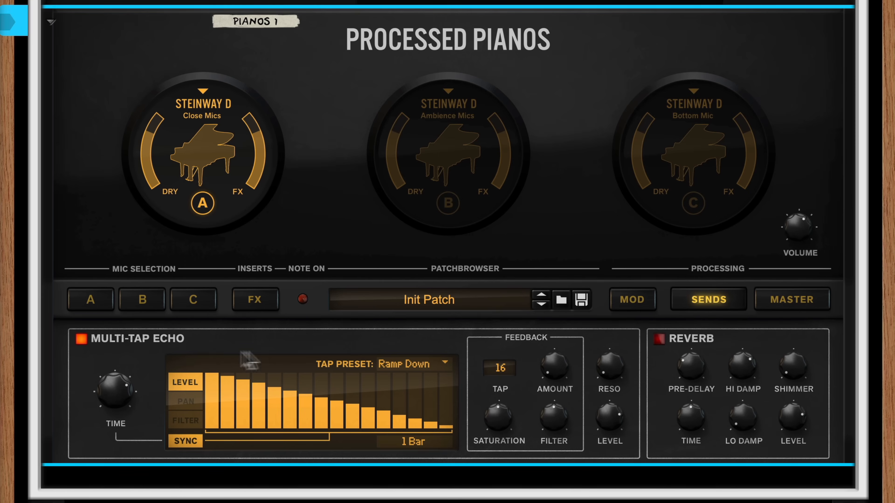
left_click(766, 306)
left_click(237, 339)
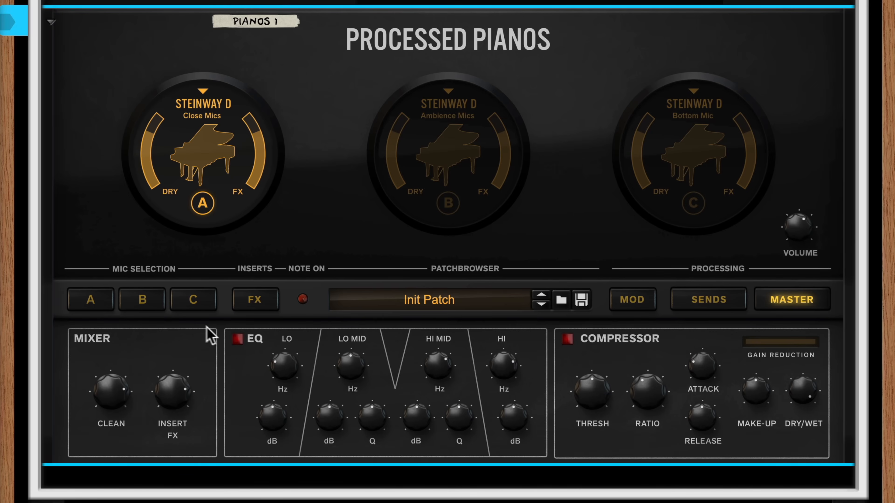
left_click(262, 305)
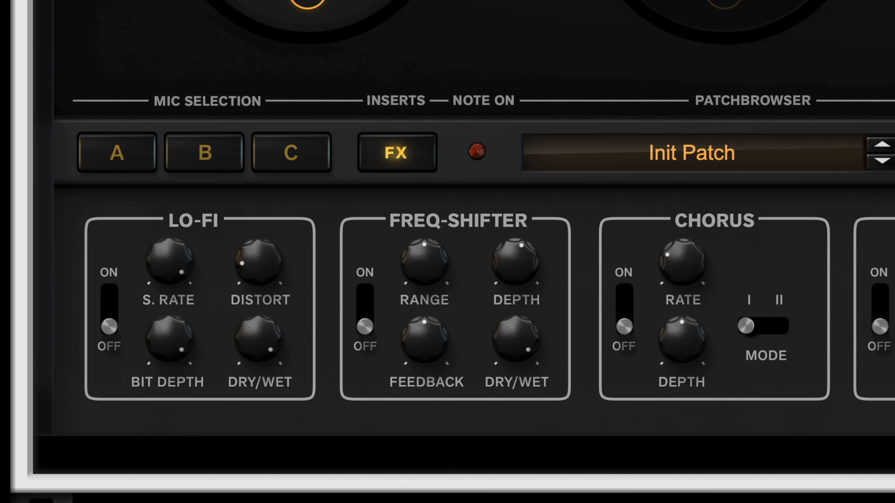
- Switch the Lo-Fi insert on, turn Distort up, and bring Bit Depth and Sample Rate down
left_click_drag(110, 324, 111, 291)
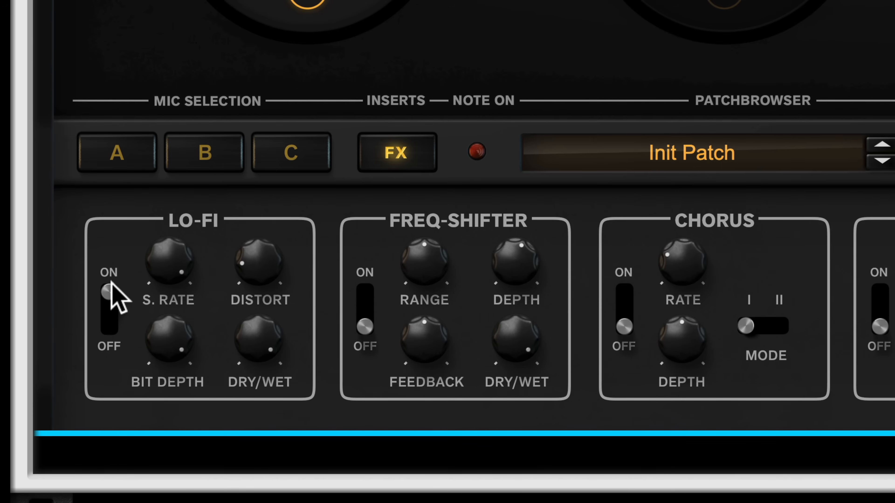
left_click_drag(260, 256, 247, 211)
left_click_drag(175, 345, 180, 404)
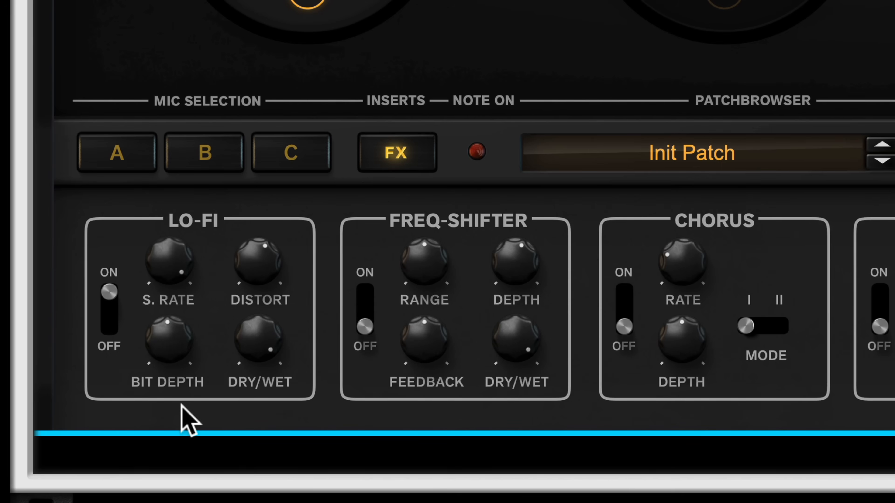
left_click_drag(175, 279, 168, 360)
left_click_drag(158, 269, 160, 274)
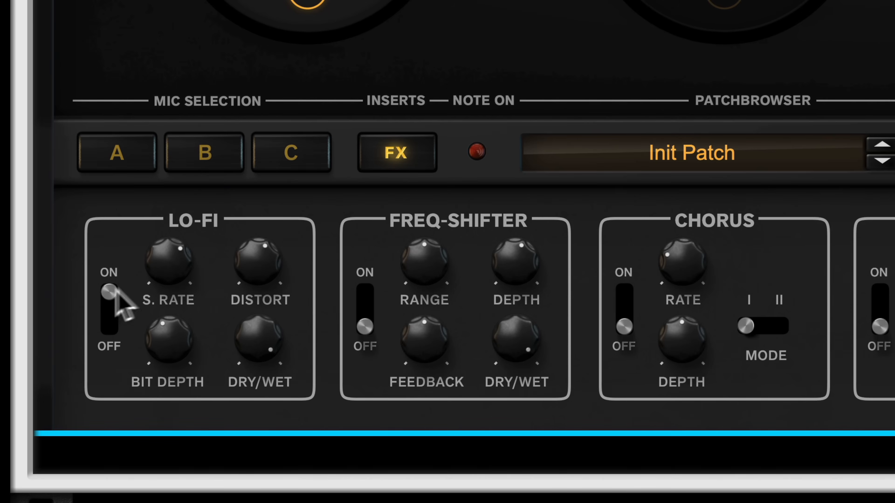
left_click_drag(254, 267, 242, 297)
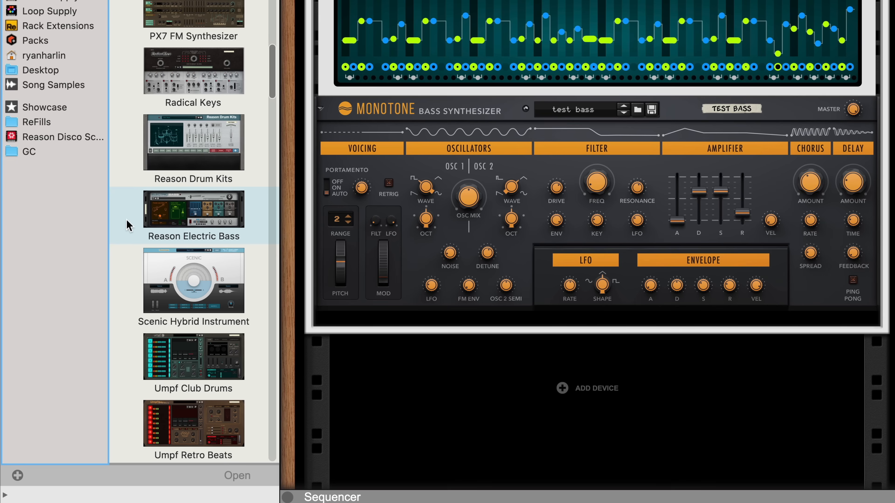
- Add Umpf Retro Beats, cable Monotone's Left output into its Tape FX input, and show Tape settings
left_click_drag(195, 436, 390, 318)
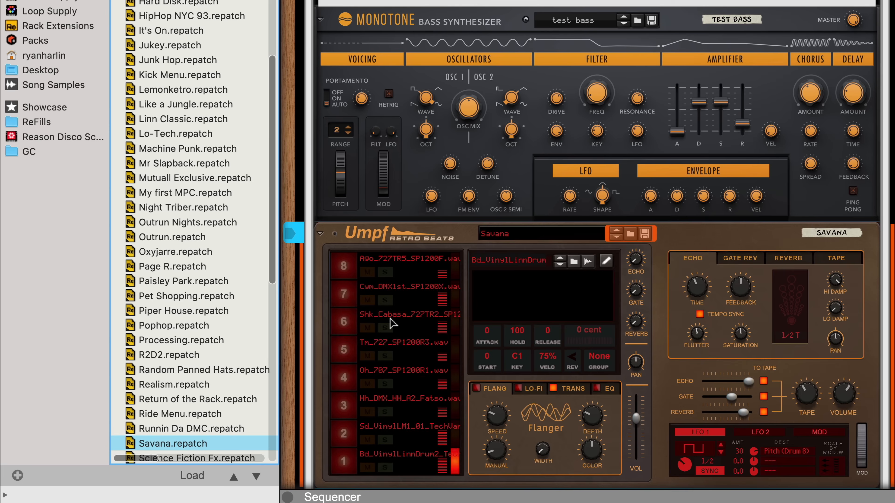
key("Tab")
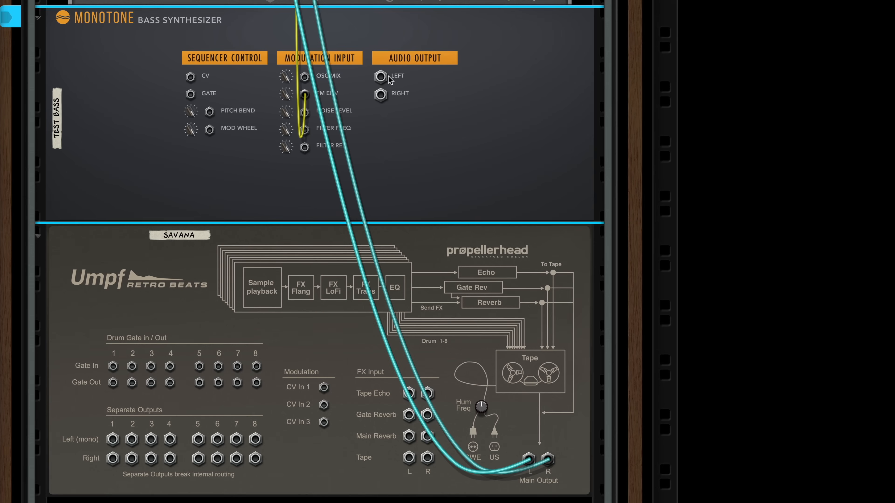
left_click_drag(368, 275, 424, 450)
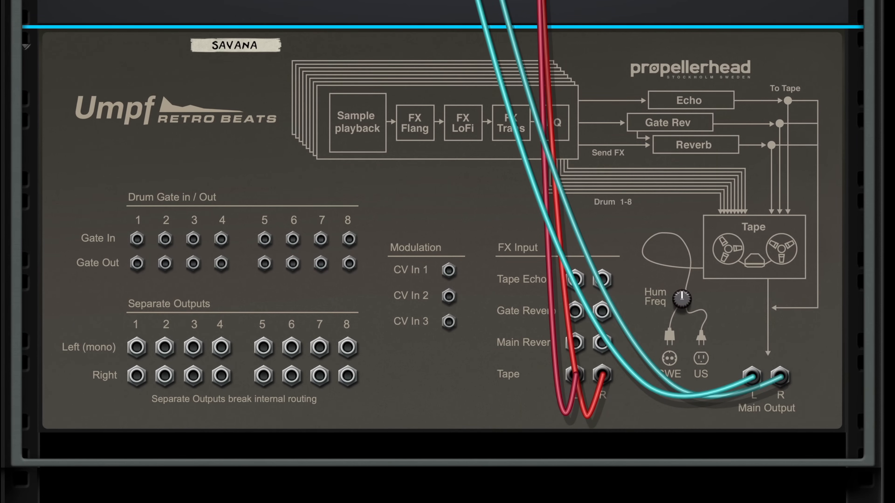
key("Tab")
left_click(789, 119)
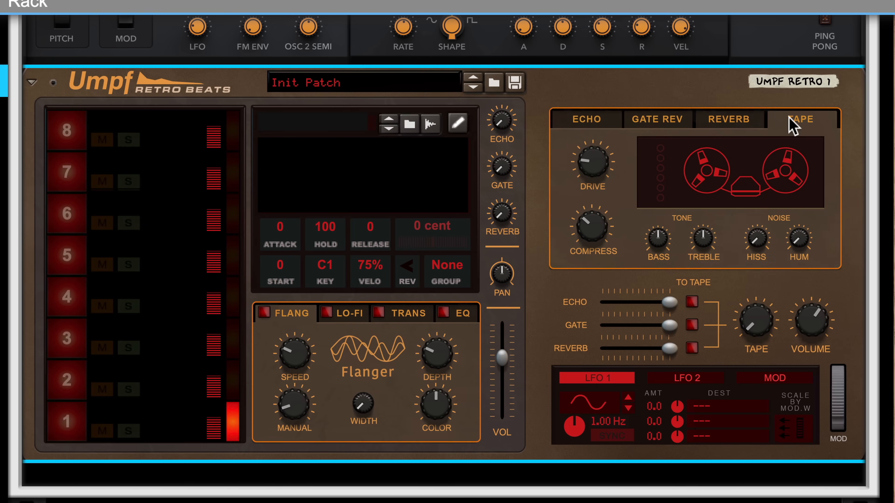
- On Umpf, raise the Tape send and tape Drive, then turn the Treble down
left_click_drag(757, 326, 759, 274)
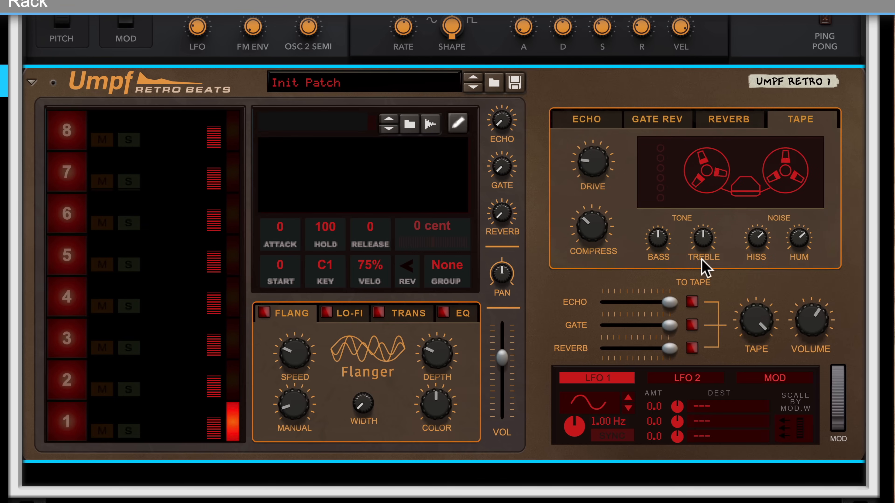
left_click_drag(596, 171, 581, 134)
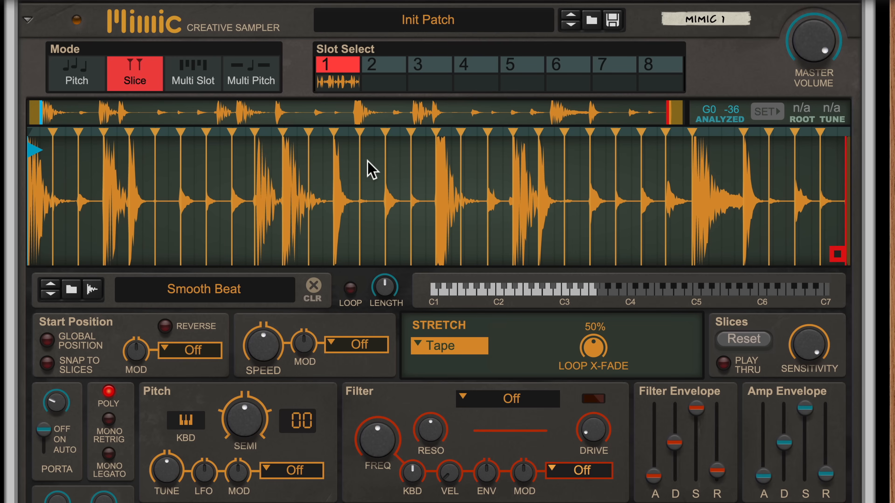
scroll(370, 169, "down", 15)
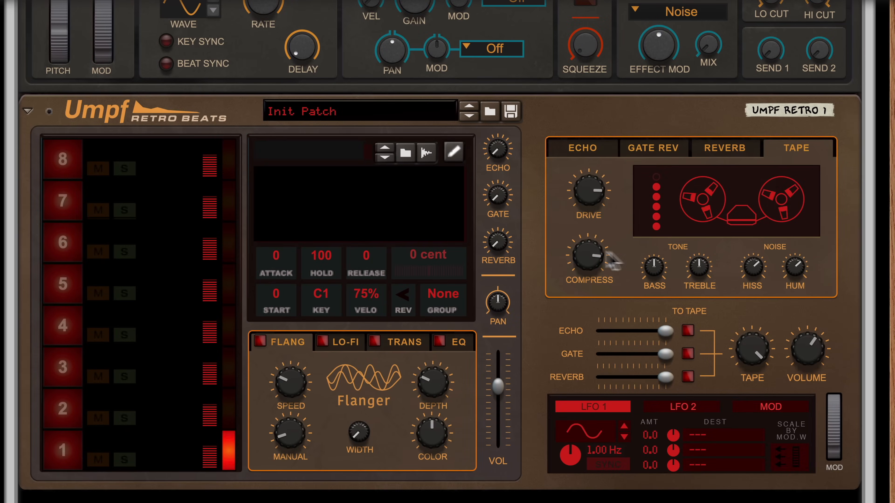
left_click_drag(695, 267, 705, 296)
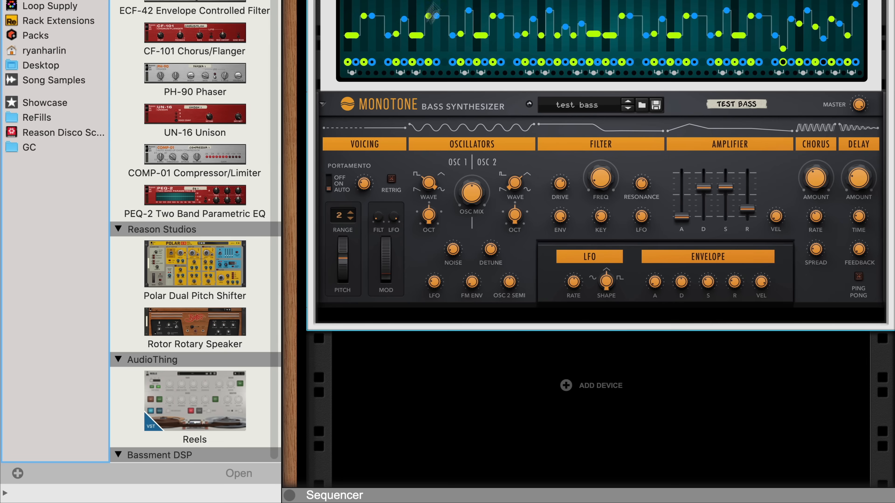
- Place a Rotor Rotary Speaker below the Monotone and set its speed to Stop
left_click(195, 264)
left_click(170, 322)
left_click_drag(170, 321, 416, 317)
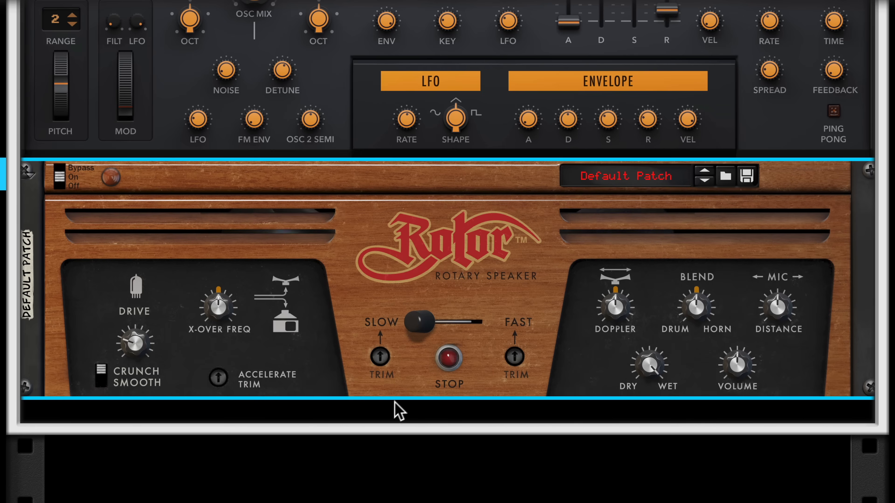
left_click(448, 359)
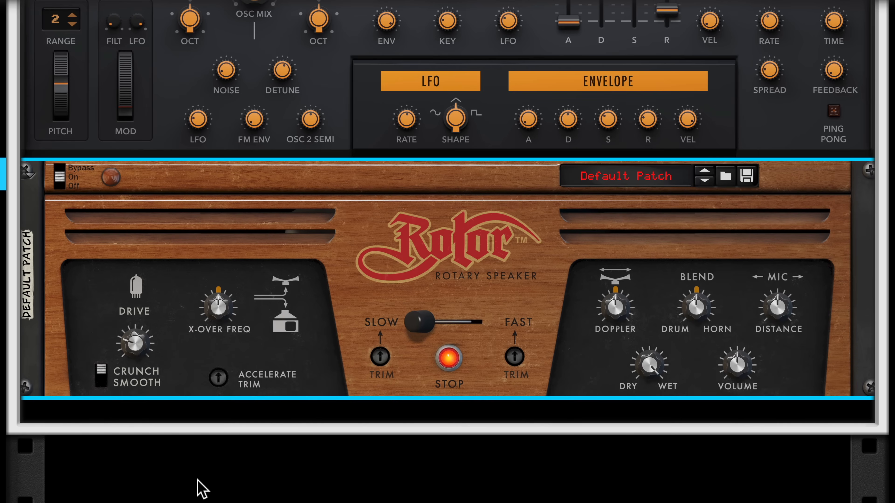
- Turn up the Rotor's Drive, leaving it on the Crunch character
left_click(102, 382)
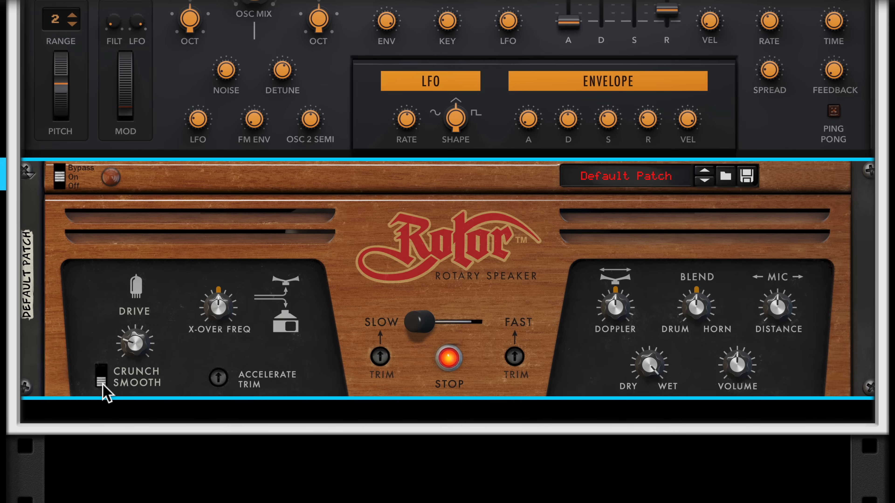
left_click_drag(125, 334, 118, 298)
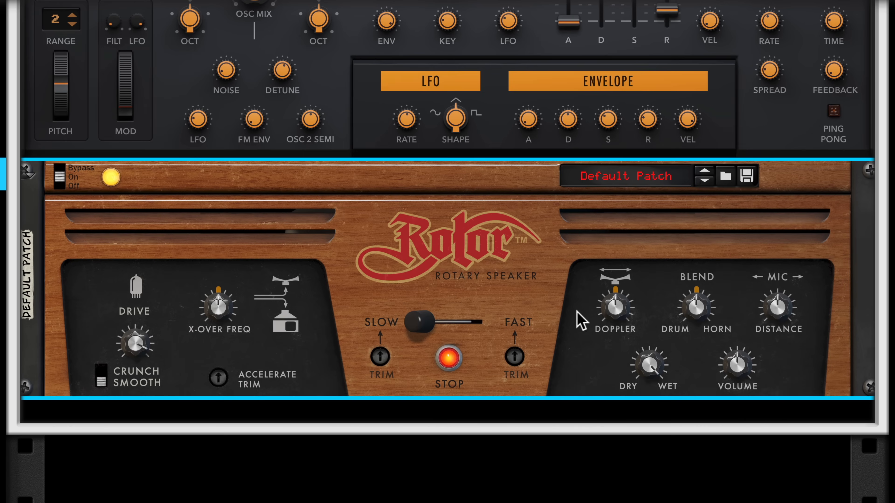
left_click(102, 373)
- Lower the Rotor's Doppler and rebalance its X-Over Freq and drum/horn Blend
left_click_drag(602, 304, 611, 316)
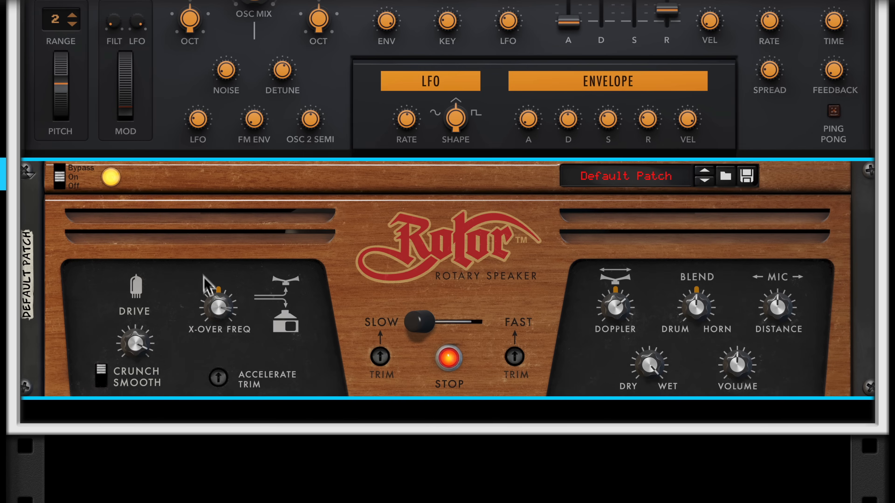
left_click_drag(204, 282, 217, 331)
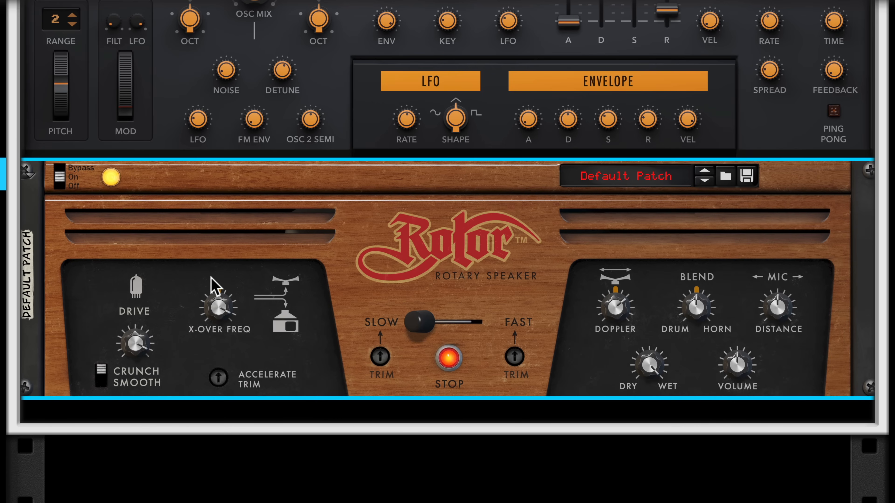
left_click_drag(700, 310, 702, 342)
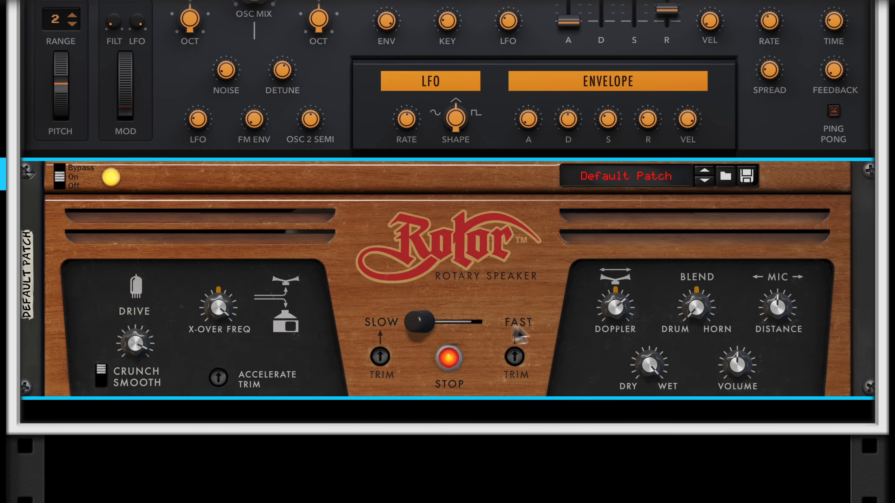
left_click_drag(692, 284, 689, 237)
left_click_drag(223, 310, 240, 401)
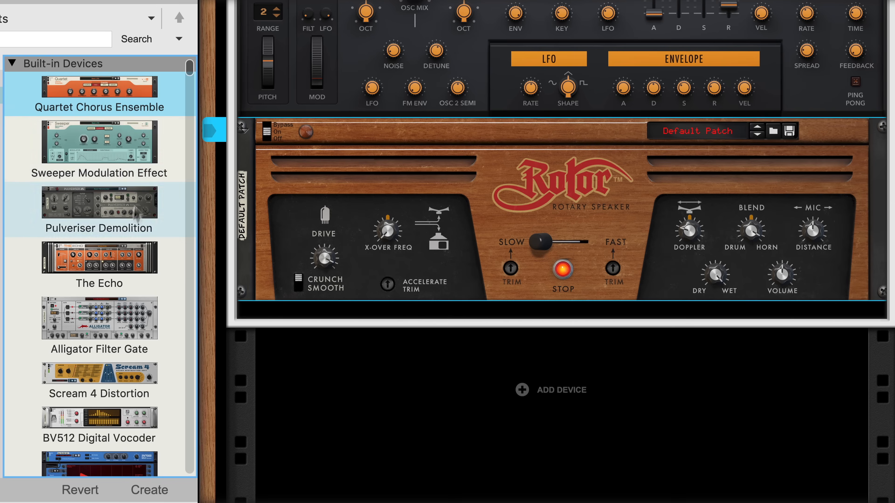
- Drop The Echo onto the Rotor, reset it to Init Patch, and set Color type to Tube
left_click_drag(120, 254, 438, 203)
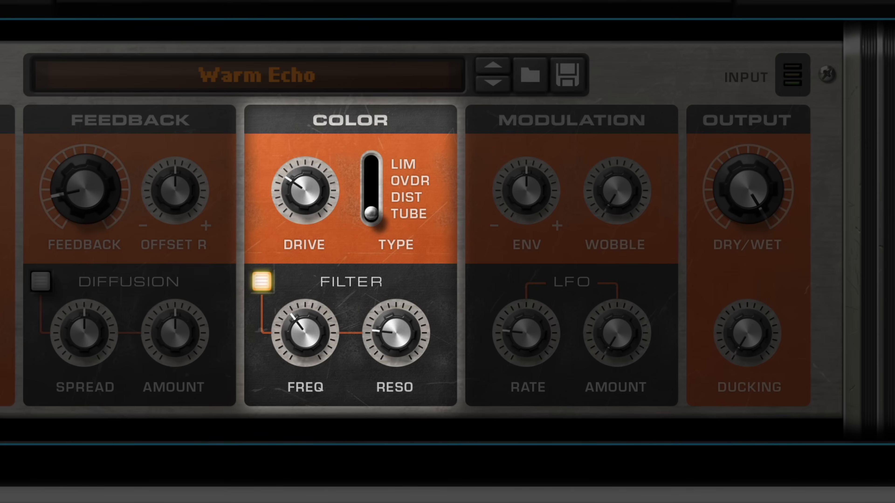
right_click(467, 114)
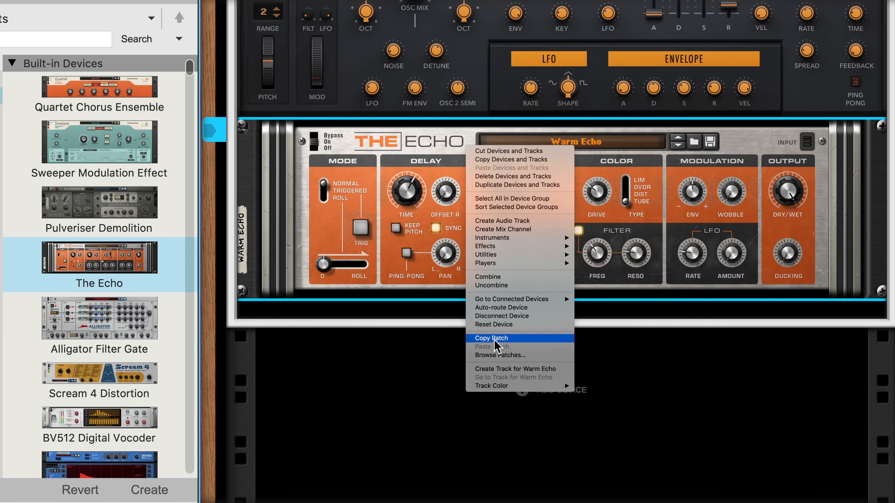
left_click(500, 331)
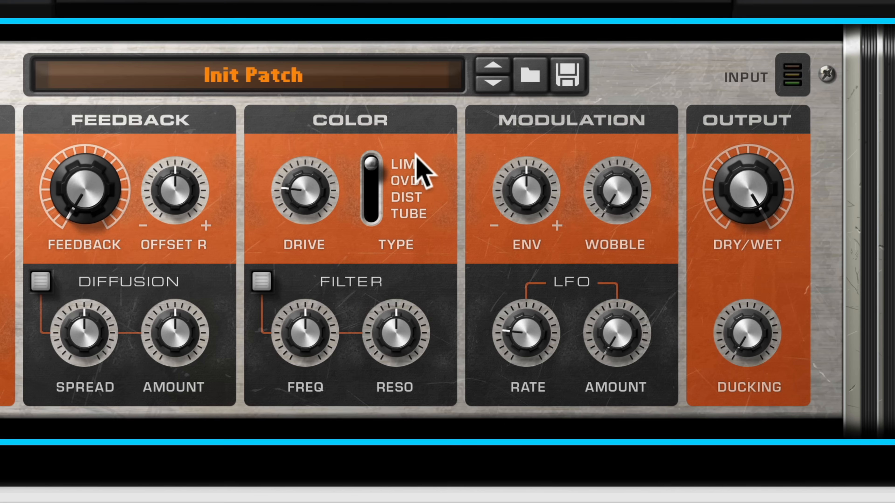
left_click_drag(369, 168, 374, 209)
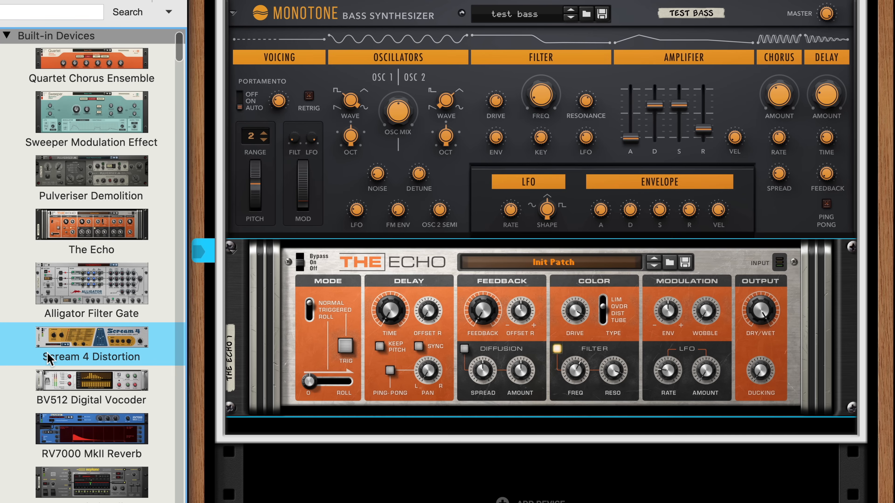
- Replace The Echo with a reset Sweeper and switch it to Filter mode
left_click_drag(81, 118, 381, 302)
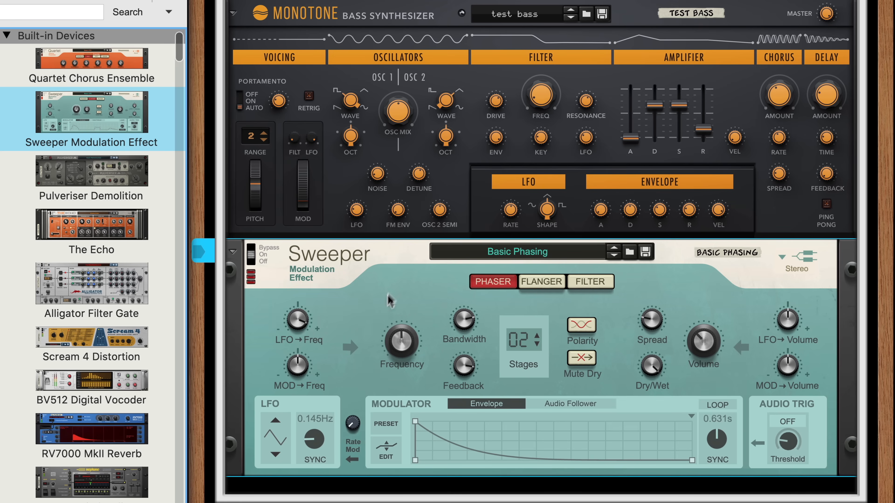
right_click(393, 279)
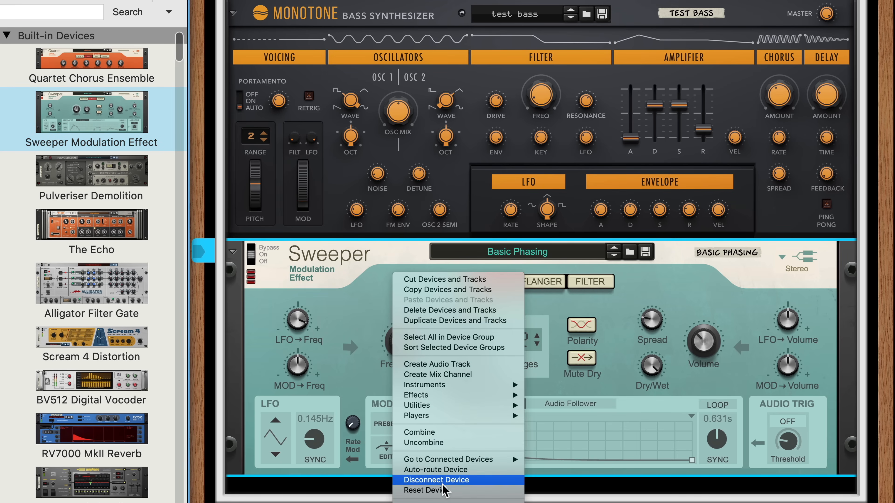
left_click(424, 491)
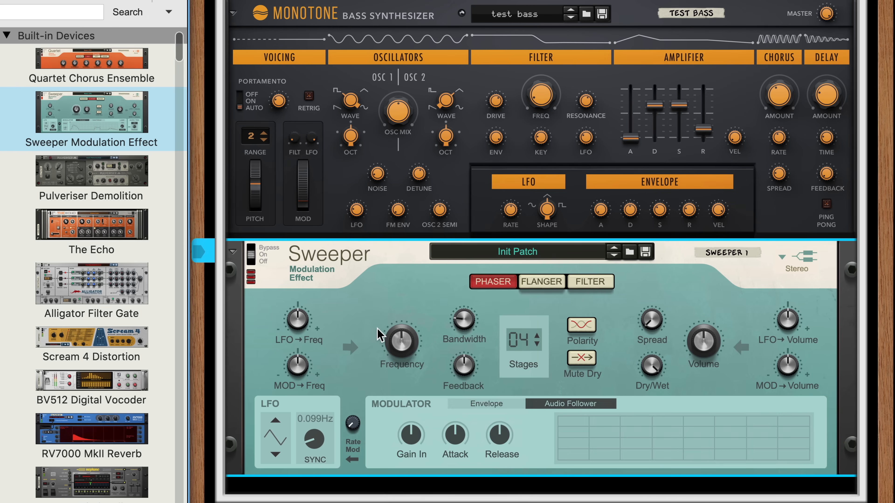
left_click(592, 284)
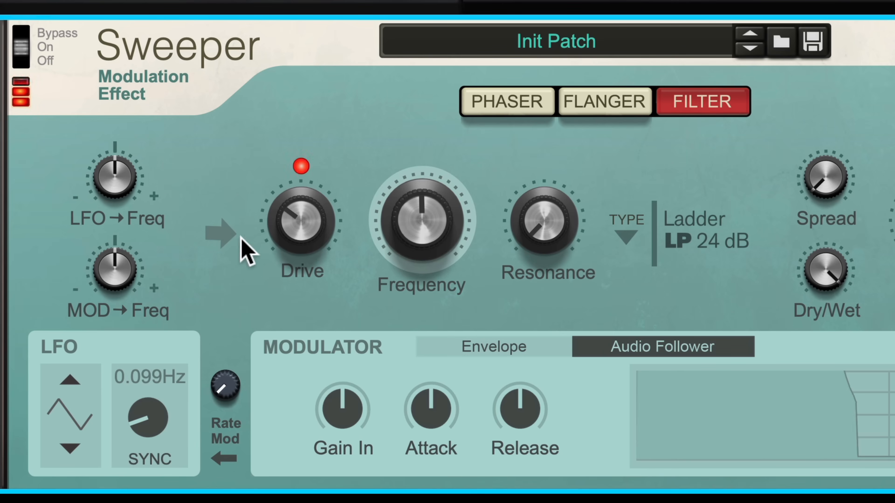
- Raise the Sweeper's Drive and Resonance, choose MFB HP 24dB, then add a Thor synth
left_click_drag(299, 224, 259, 143)
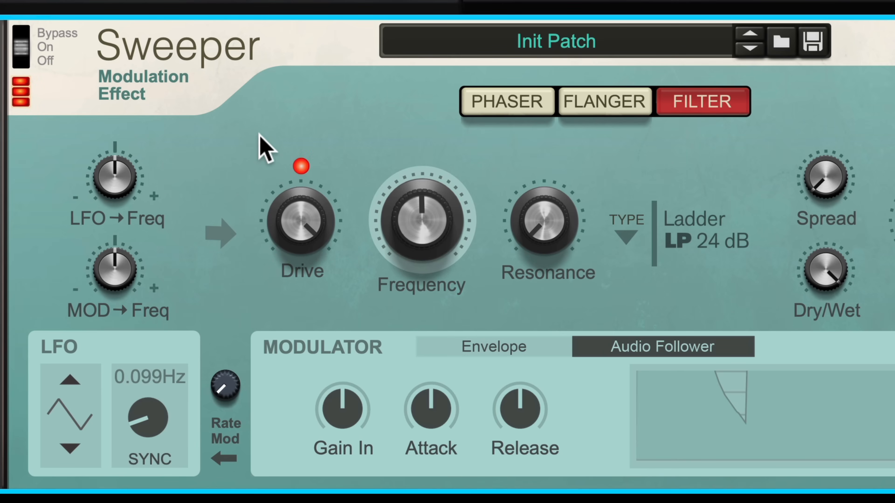
mouse_move(423, 215)
left_mouse_down()
mouse_move(412, 157)
mouse_move(415, 167)
left_mouse_up()
left_click_drag(561, 231, 549, 192)
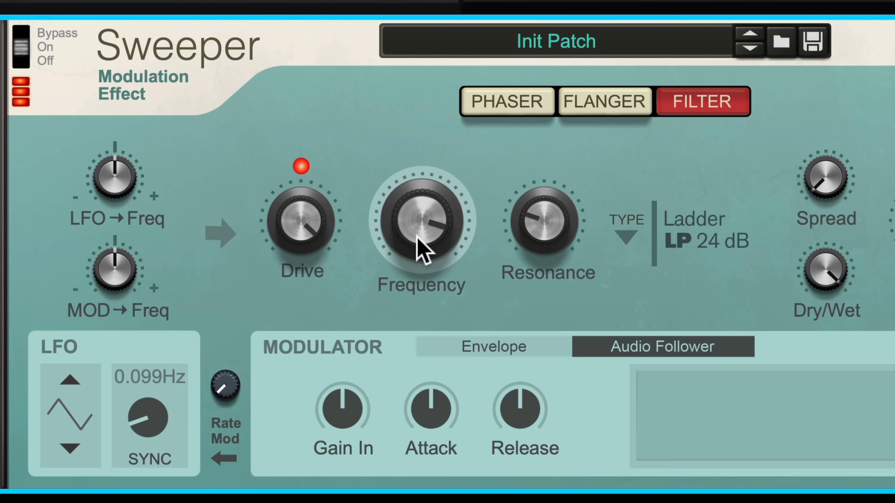
left_click(623, 234)
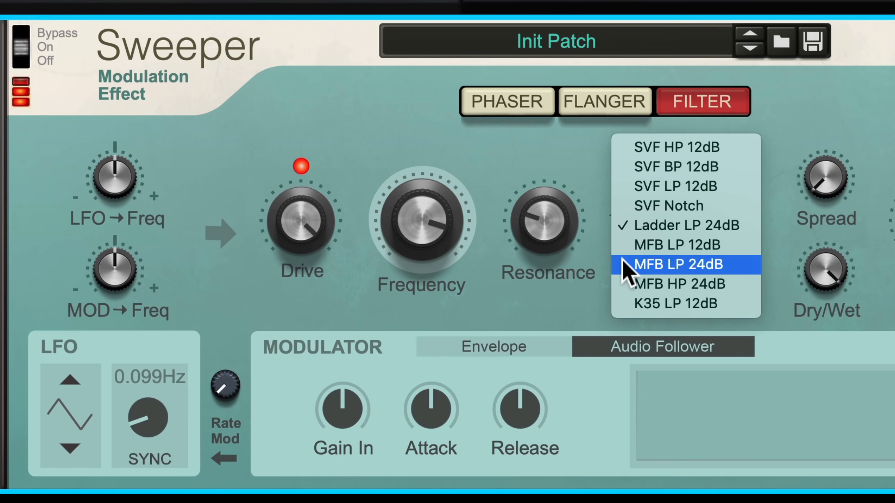
left_click(629, 284)
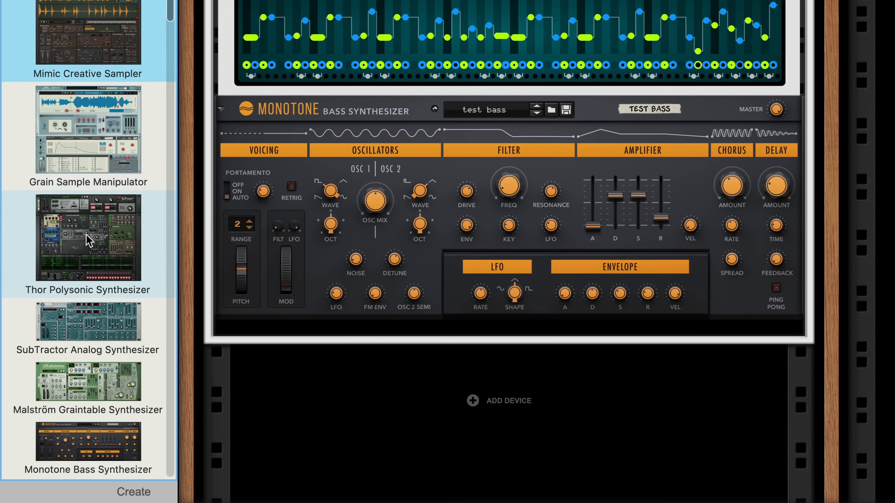
left_click_drag(88, 236, 271, 332)
- Reconnect Thor's outputs and cable Monotone's Left/Right outputs into Thor's Audio In 1 and 2
right_click(285, 336)
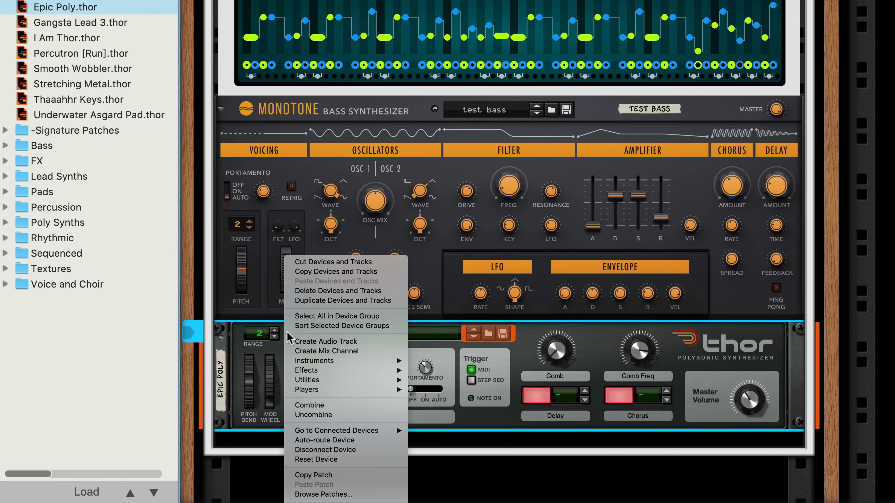
key("Tab")
left_click_drag(571, 186, 761, 367)
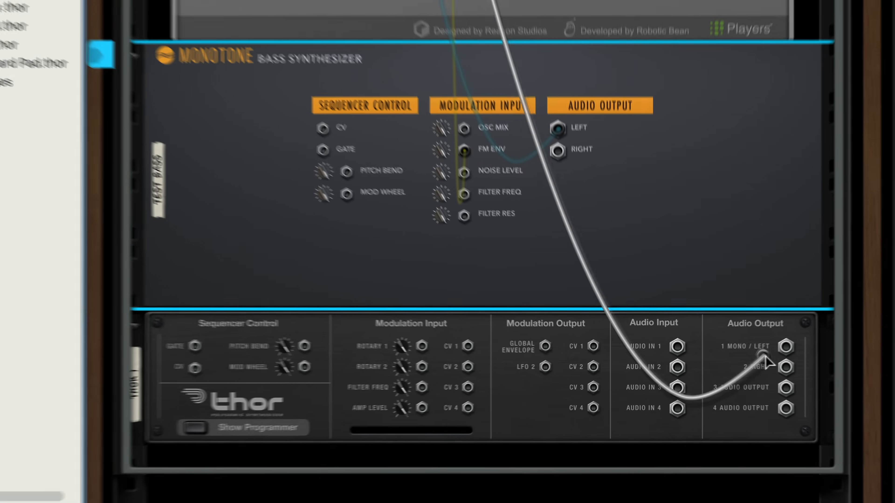
left_click_drag(570, 167, 750, 346)
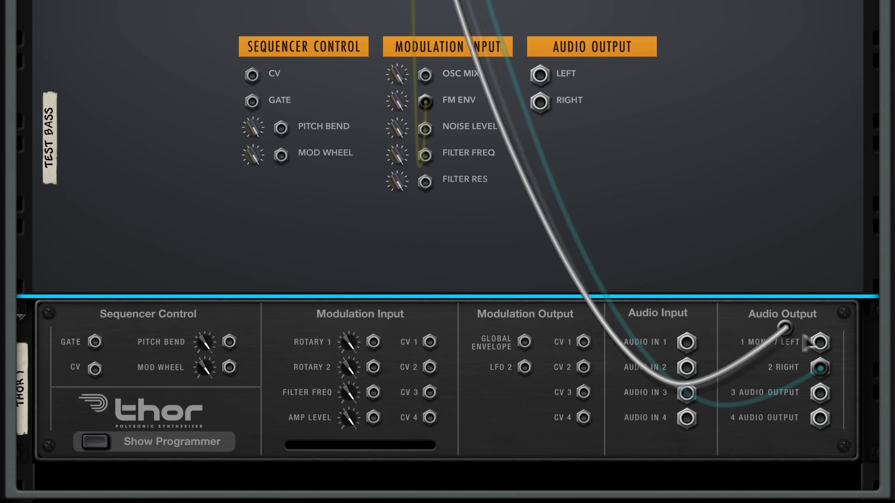
left_click_drag(805, 341, 820, 341)
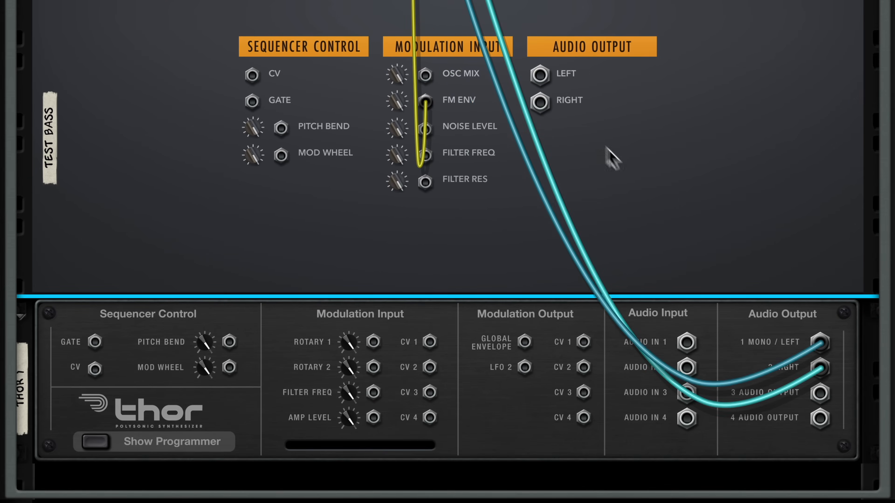
left_click_drag(544, 85, 683, 351)
left_click_drag(539, 103, 686, 367)
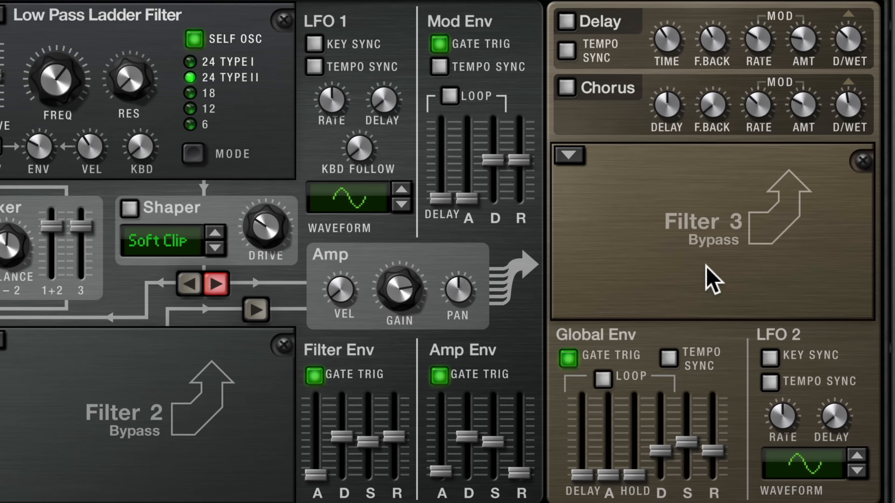
- Set Thor's Filter 3 to Low Pass Ladder and route Audio In1 to Filt3 L In at 100
left_click(567, 155)
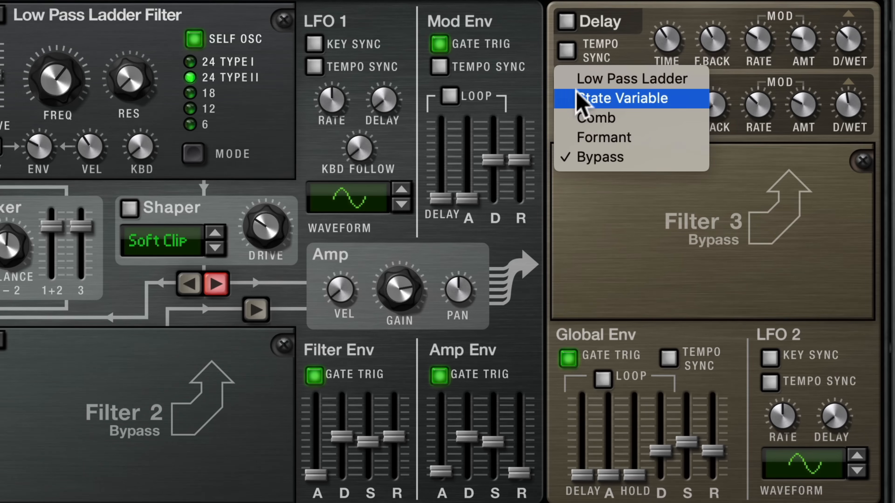
left_click(580, 79)
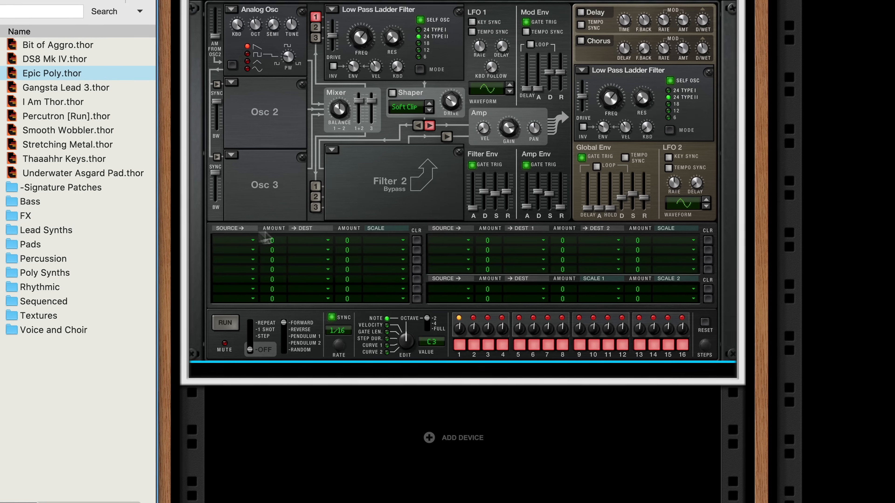
left_click(222, 240)
mouse_move(240, 462)
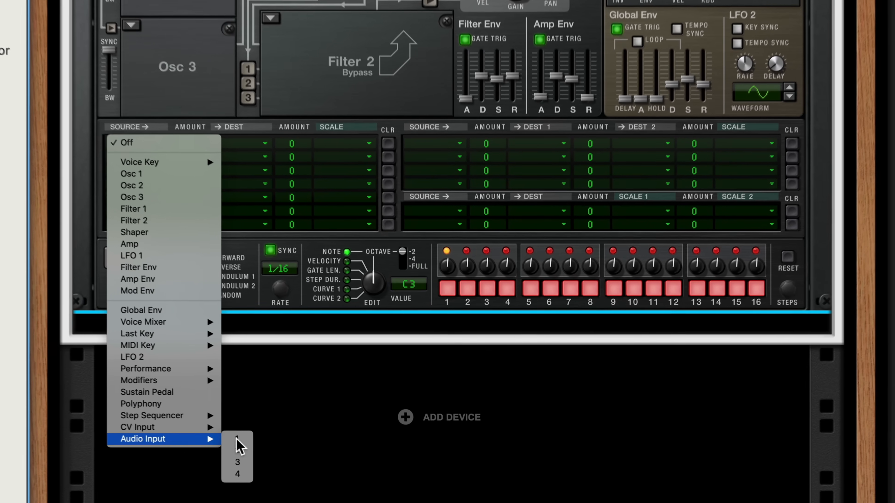
left_click(278, 447)
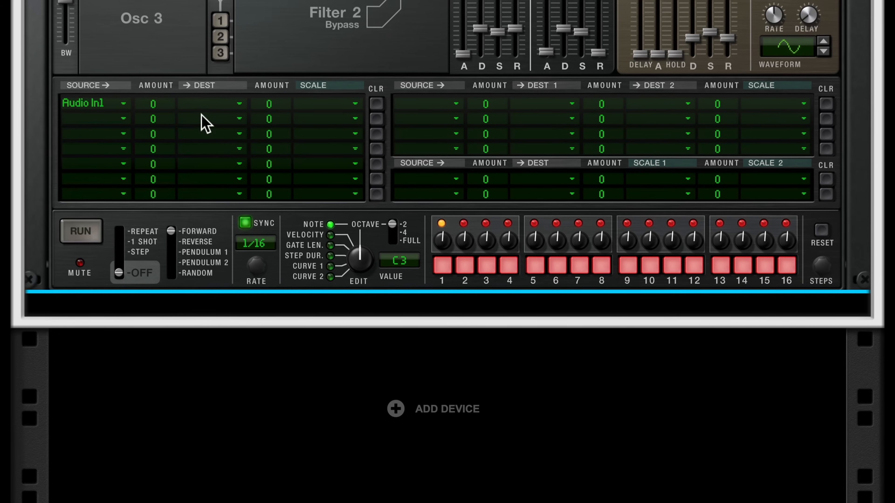
left_click(204, 105)
mouse_move(225, 330)
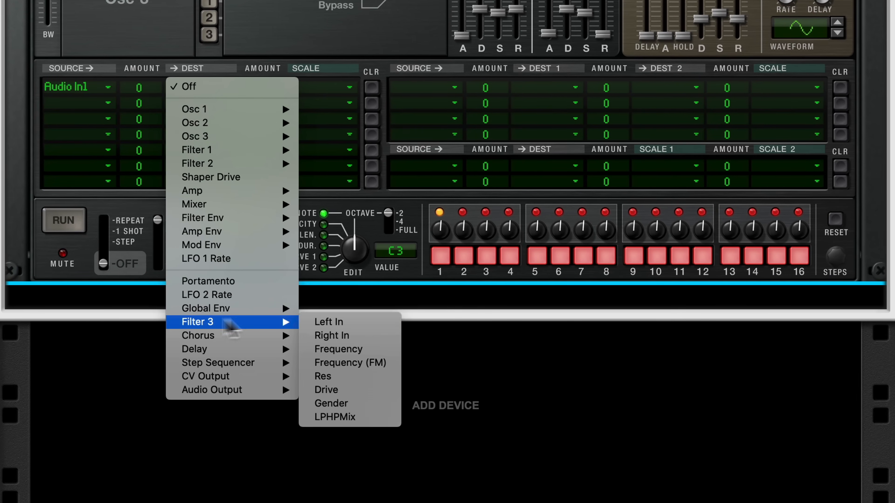
left_click(343, 321)
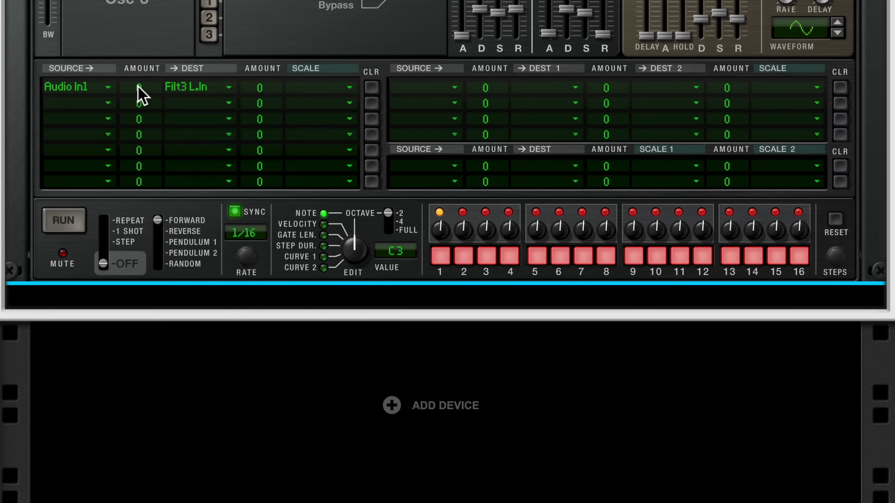
left_click_drag(138, 88, 143, 5)
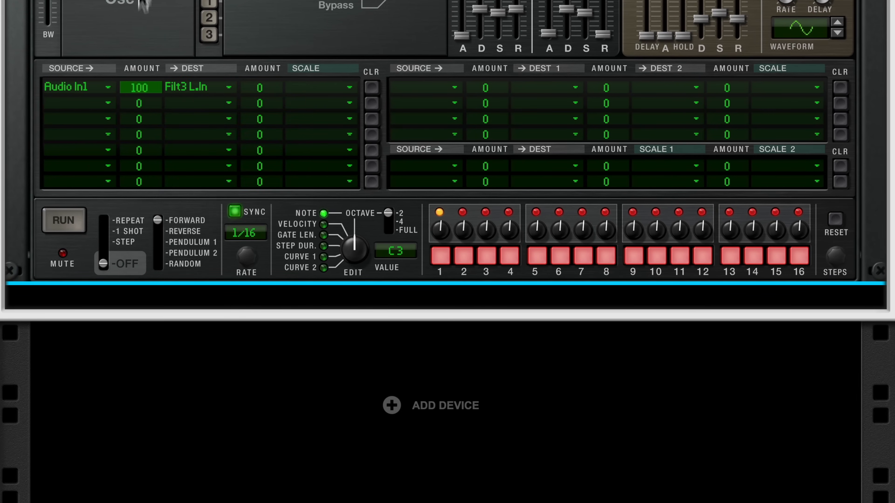
- Add a second matrix row routing Audio In2 to Filt3 R In at amount 100
left_click(86, 101)
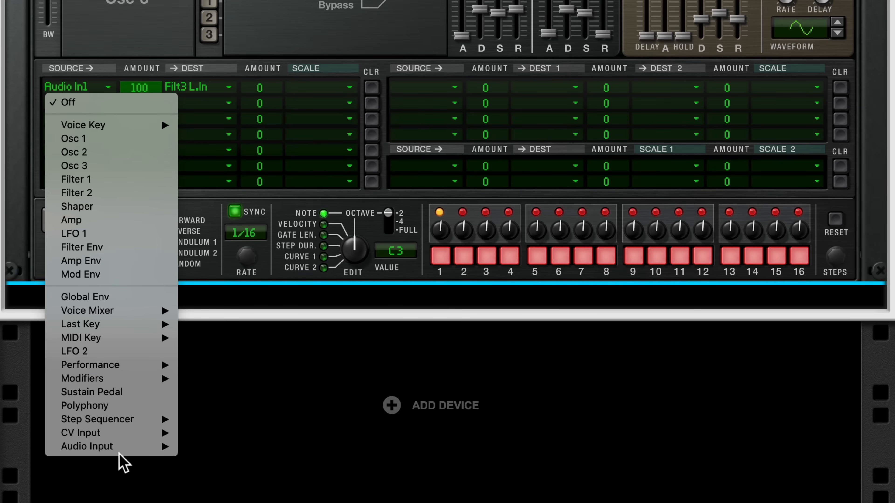
mouse_move(173, 449)
left_click(194, 458)
left_click(189, 103)
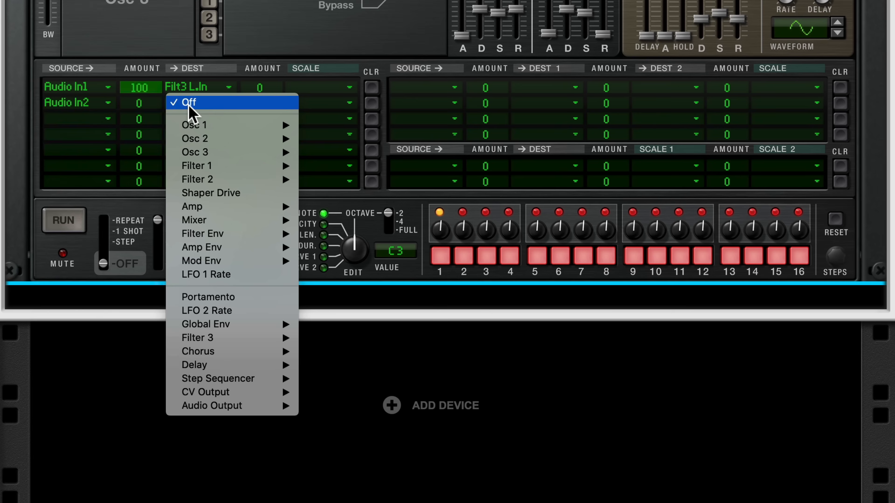
mouse_move(270, 338)
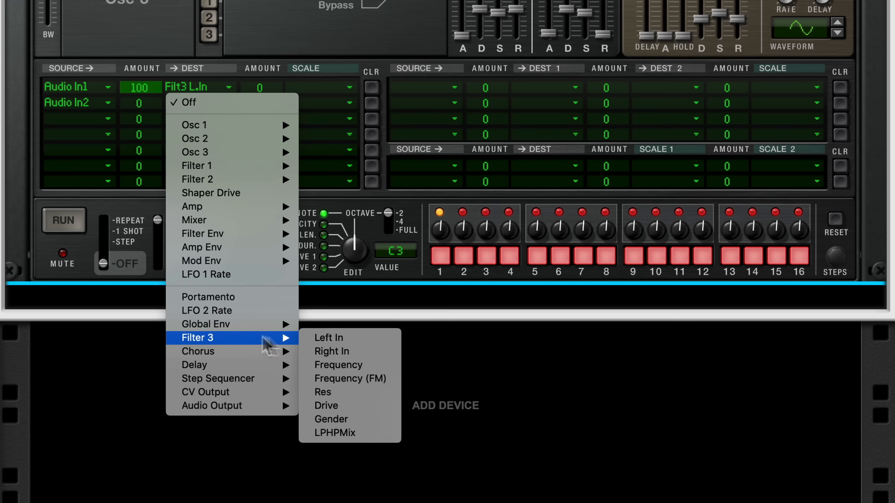
left_click(314, 352)
left_click_drag(145, 110, 148, 61)
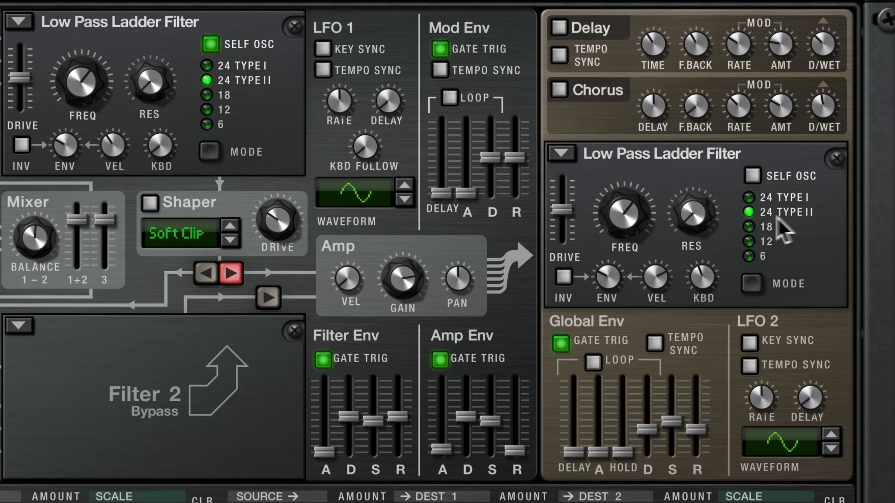
- Change Filter 3's slope, max its Drive, switch it to Comb, and raise Freq and Res
left_click(757, 285)
left_click_drag(637, 240, 622, 222)
left_click_drag(563, 210, 564, 180)
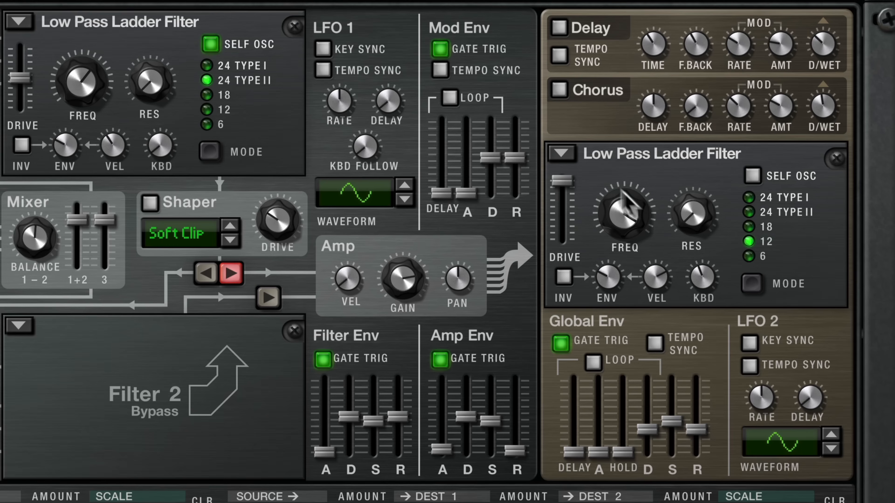
mouse_move(626, 216)
left_mouse_down()
mouse_move(633, 260)
mouse_move(621, 231)
left_mouse_up()
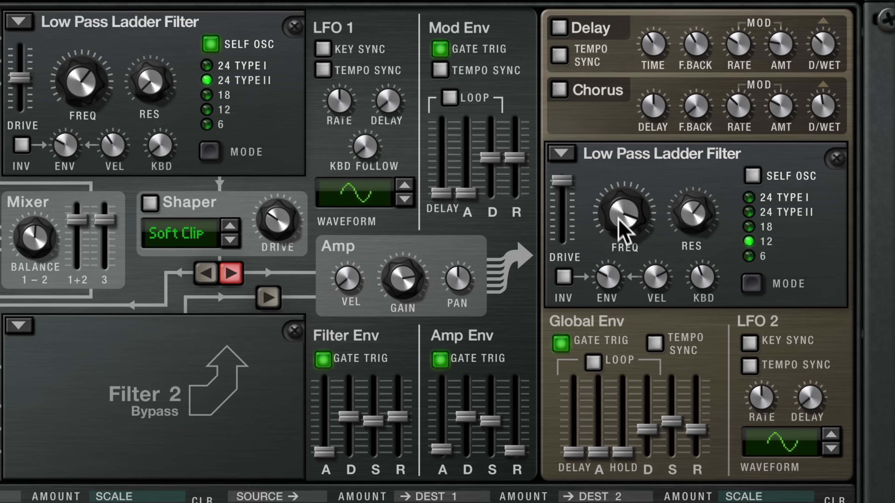
left_click(560, 157)
left_click(566, 191)
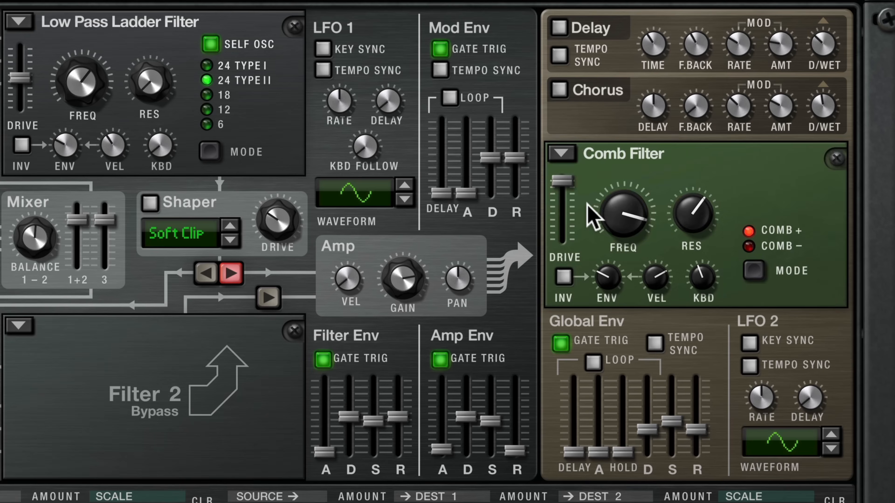
left_click_drag(611, 214, 613, 235)
left_click_drag(679, 214, 688, 236)
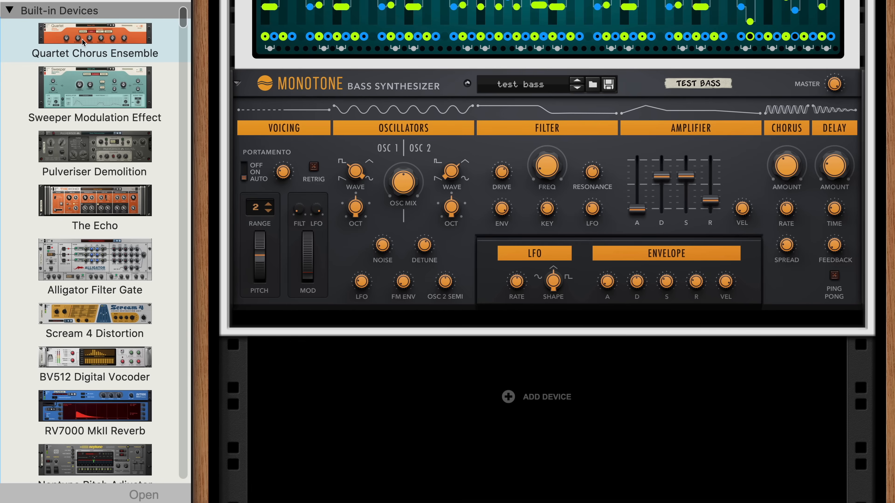
- Add an Alligator Filter Gate below the Monotone and load its Resonant Rhythms patch
left_click_drag(80, 254, 254, 304)
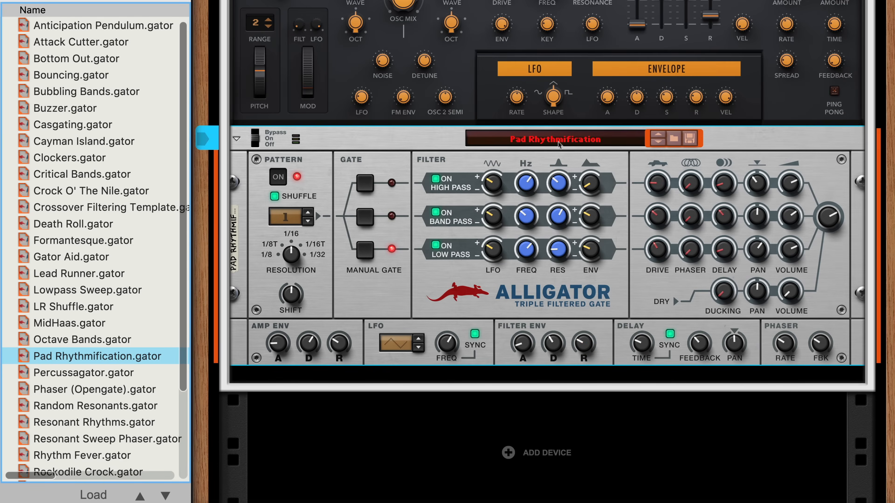
left_click(559, 145)
left_click(568, 177)
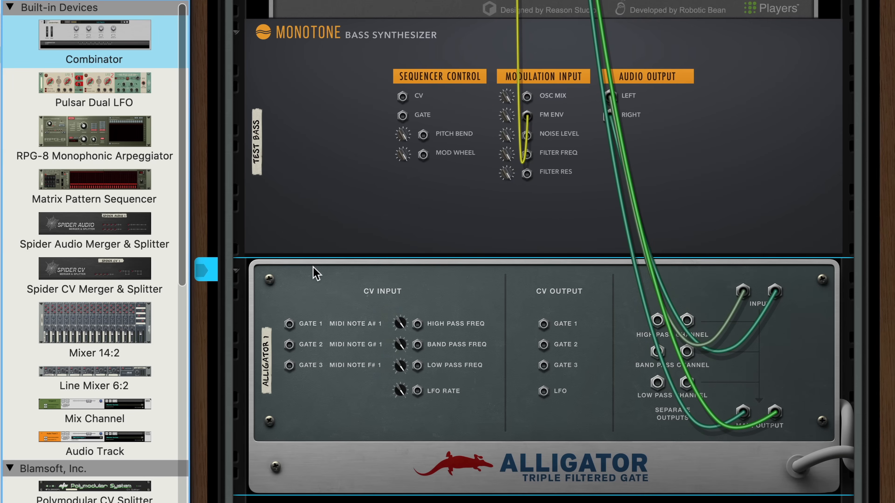
- Add a Matrix sequencer and a Spider CV, patching Matrix Curve CV into Spider Split A
left_click_drag(95, 183, 268, 260)
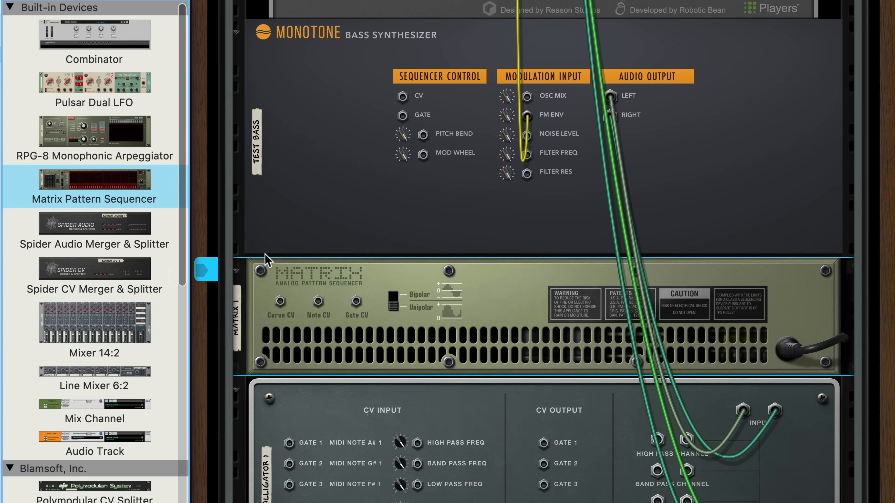
left_click_drag(72, 267, 249, 380)
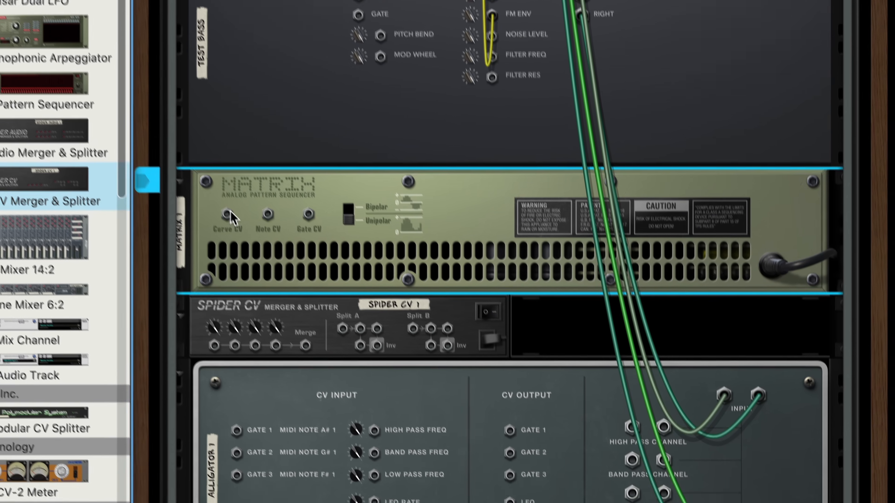
left_click_drag(227, 214, 342, 328)
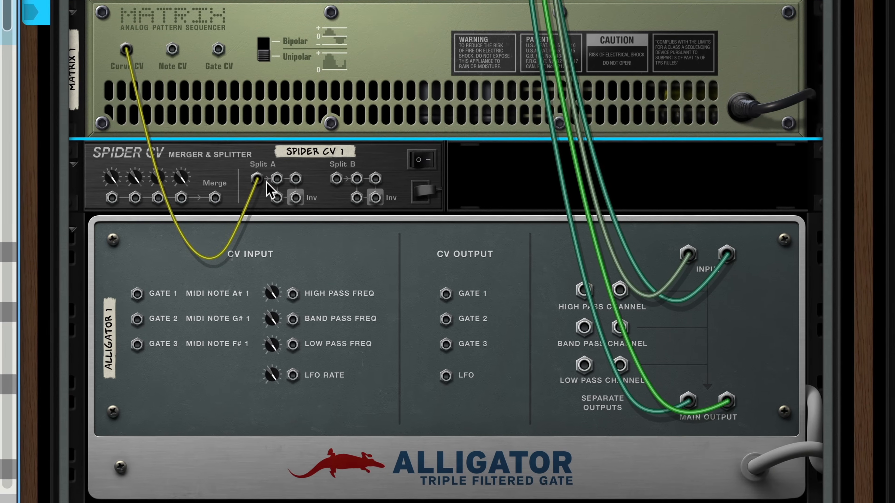
- Cable three Spider split outputs to Alligator Gate 1, Gate 2 and Gate 3
left_click_drag(276, 179, 137, 294)
left_click_drag(295, 178, 137, 319)
left_click_drag(276, 199, 137, 344)
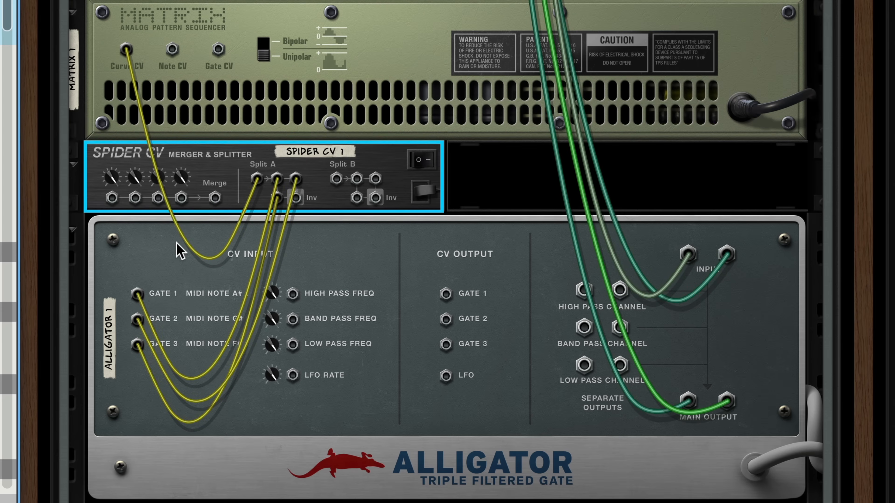
key("Tab")
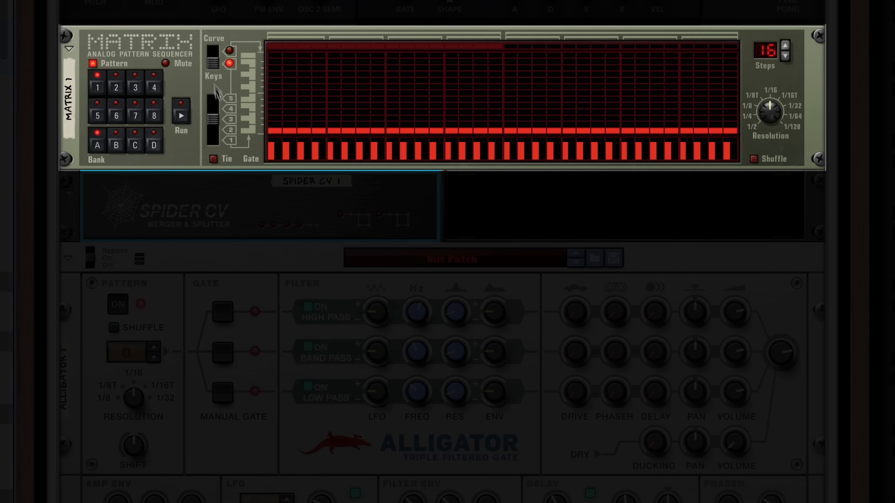
- Switch the Matrix to curve mode, draw full-height curve values across the steps, and start playback
left_click(212, 53)
mouse_move(275, 63)
left_mouse_down()
mouse_move(314, 43)
mouse_move(797, 1)
left_mouse_up()
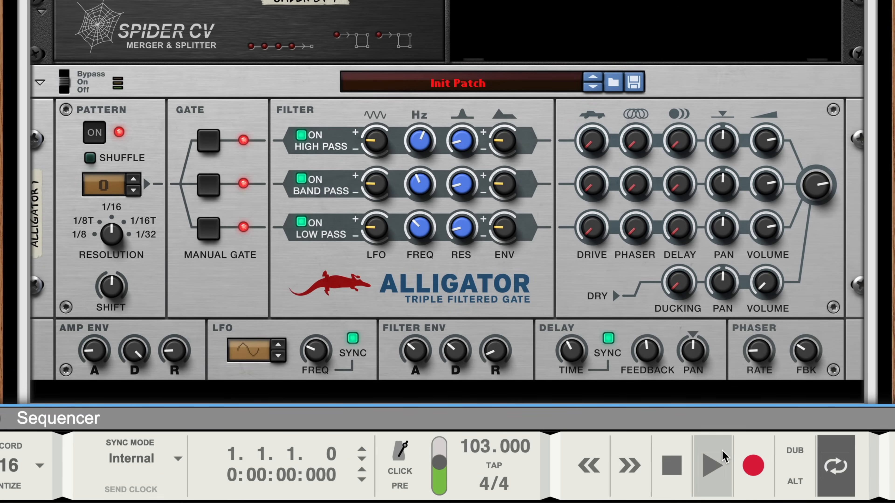
left_click(723, 457)
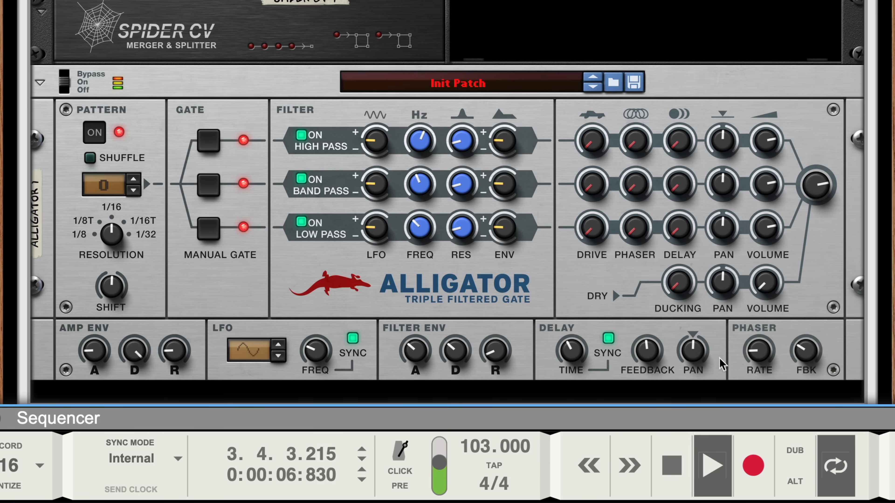
- Lower the Alligator's band-pass DRIVE and low-pass VOLUME, then stop playback
left_click(601, 192)
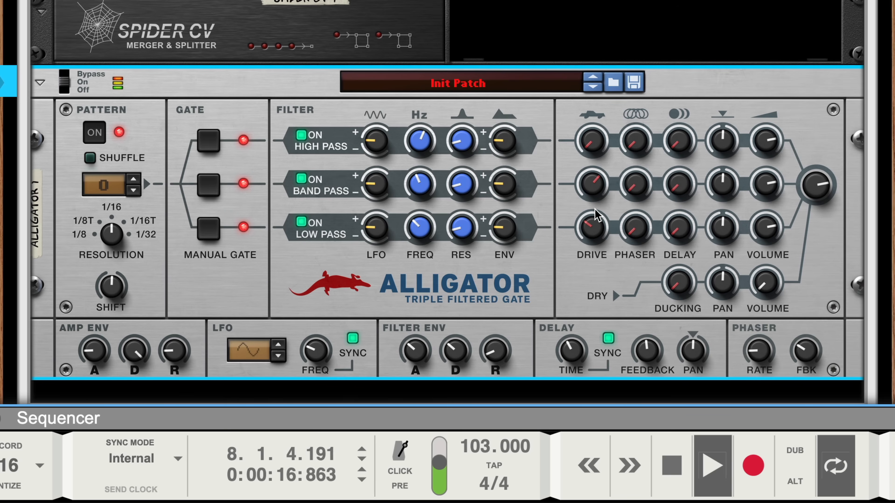
left_click_drag(593, 193, 596, 200)
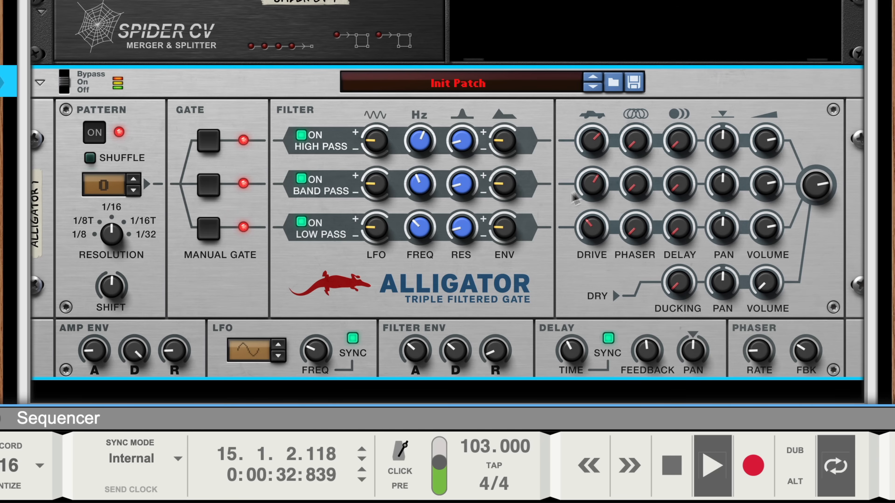
left_click_drag(761, 221, 768, 248)
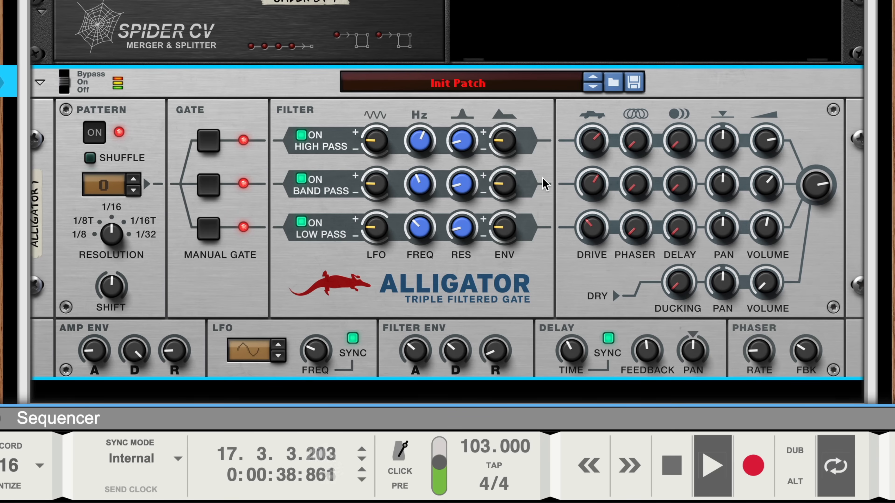
key("space")
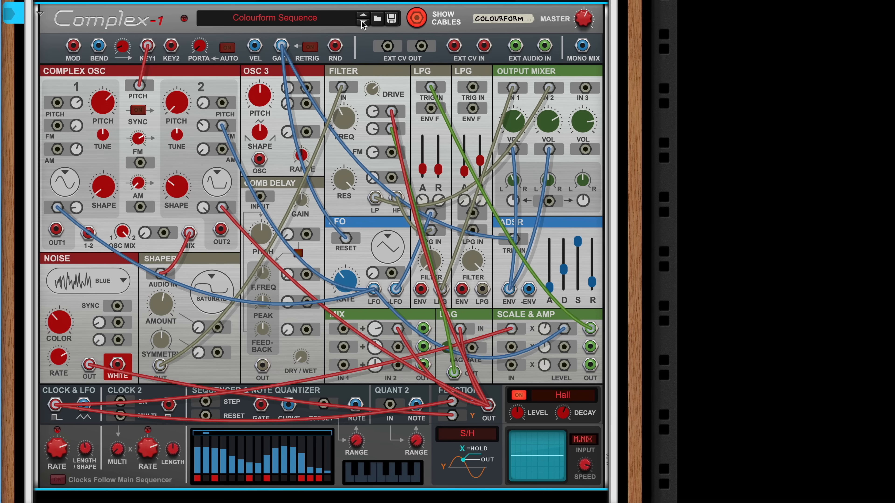
- Step through nine Complex-1 factory patches from Colourform Sequence, past Snowy Temple Lead
left_click(362, 21)
left_click(362, 21)
left_click(361, 22)
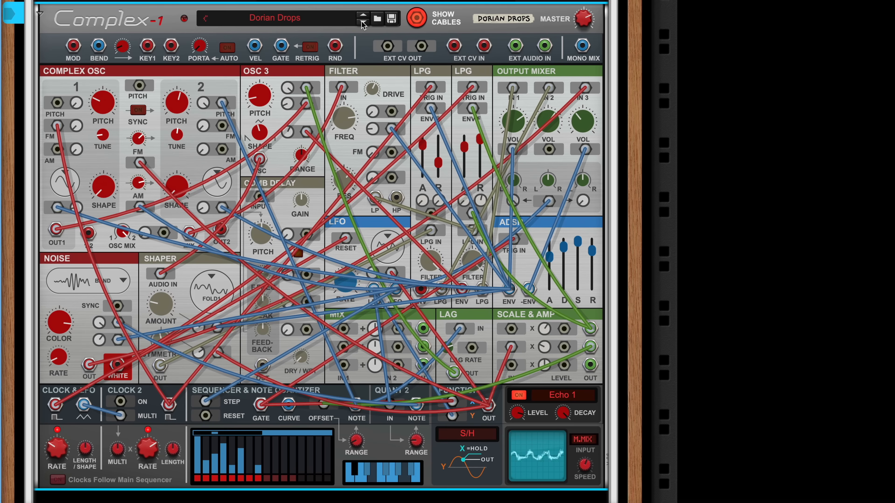
left_click(362, 22)
left_click(361, 21)
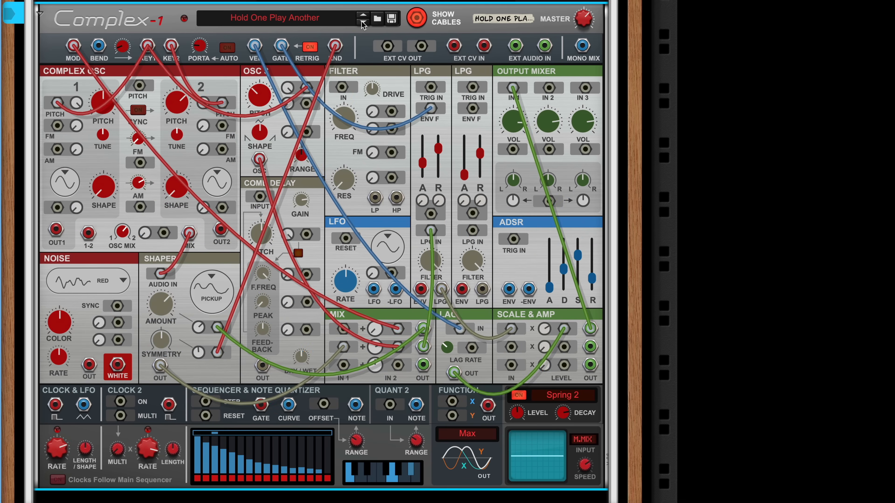
left_click(361, 22)
left_click(362, 21)
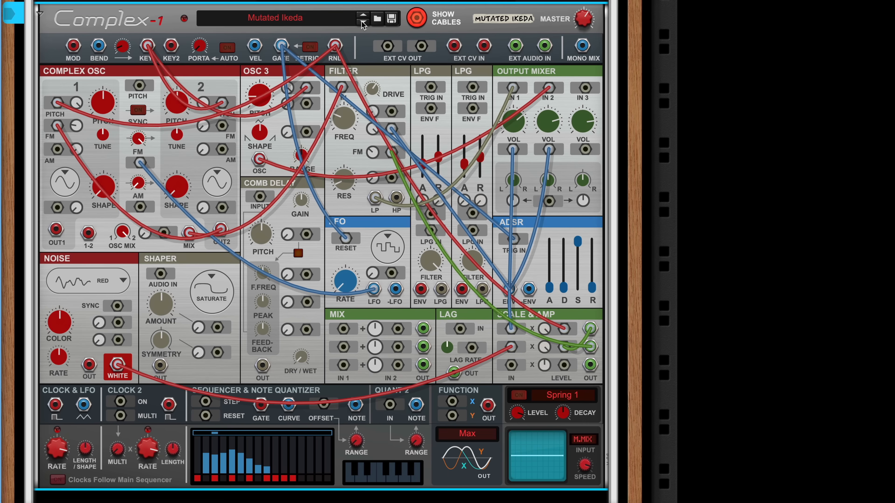
left_click(362, 21)
left_click(362, 21)
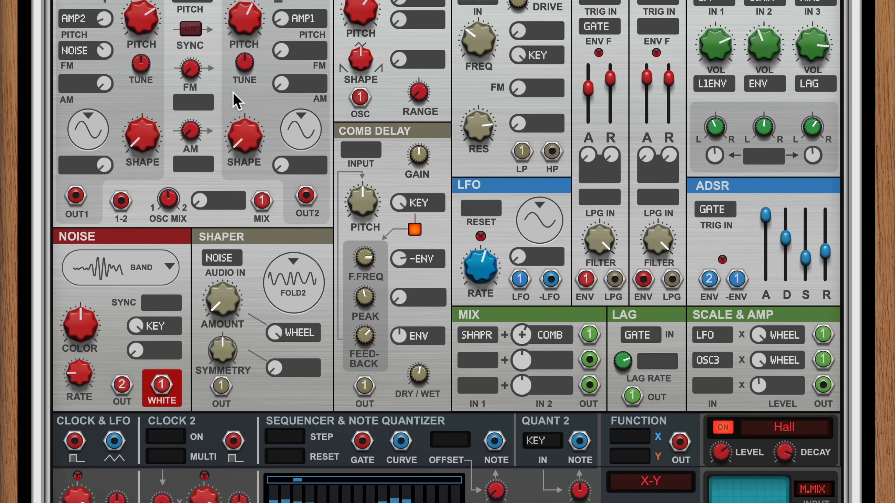
- Reset Complex-1, show cables, and remove the default mixer, envelope and keyboard pitch cables
right_click(234, 93)
left_click(260, 369)
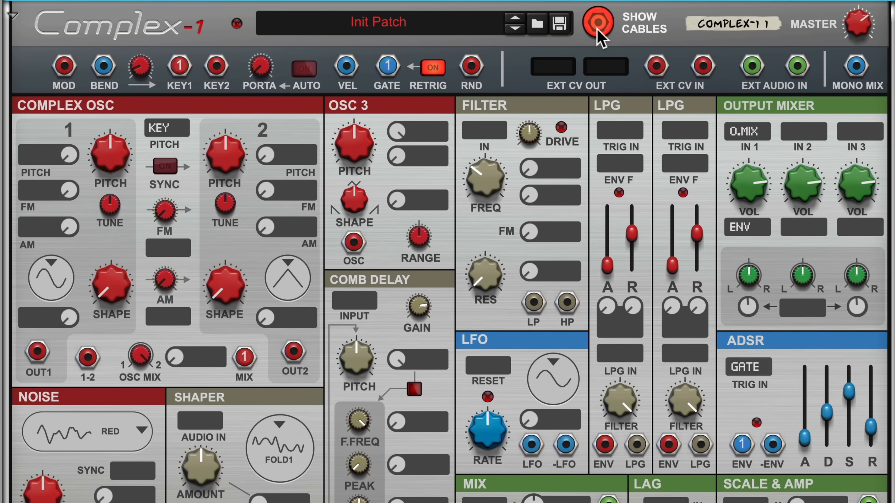
left_click(598, 31)
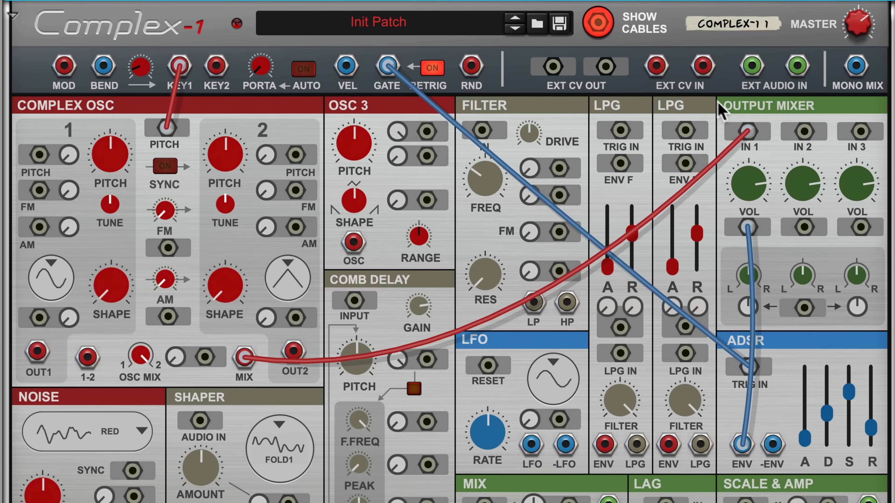
left_click_drag(746, 137, 774, 183)
left_click_drag(746, 227, 767, 364)
left_click_drag(167, 128, 136, 128)
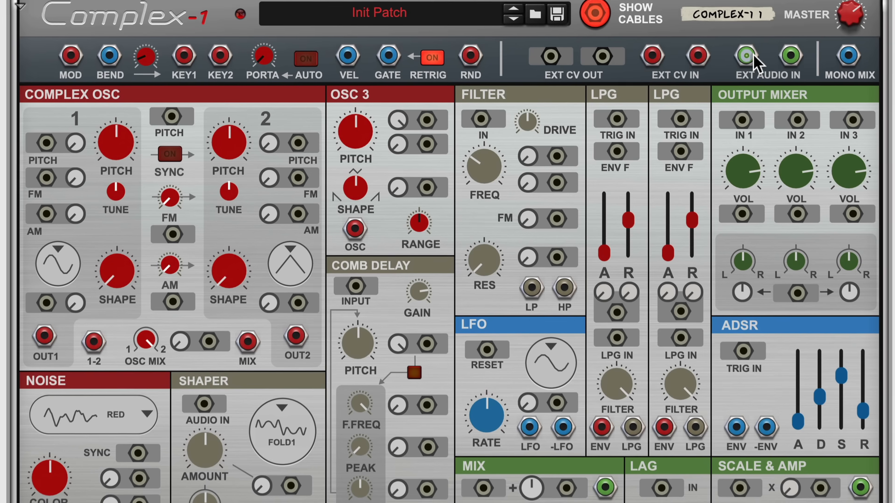
- Patch EXT AUDIO IN into the Shaper's audio input and Shaper OUT into Mixer In 1
left_click_drag(750, 64, 202, 417)
left_click_drag(226, 346, 226, 345)
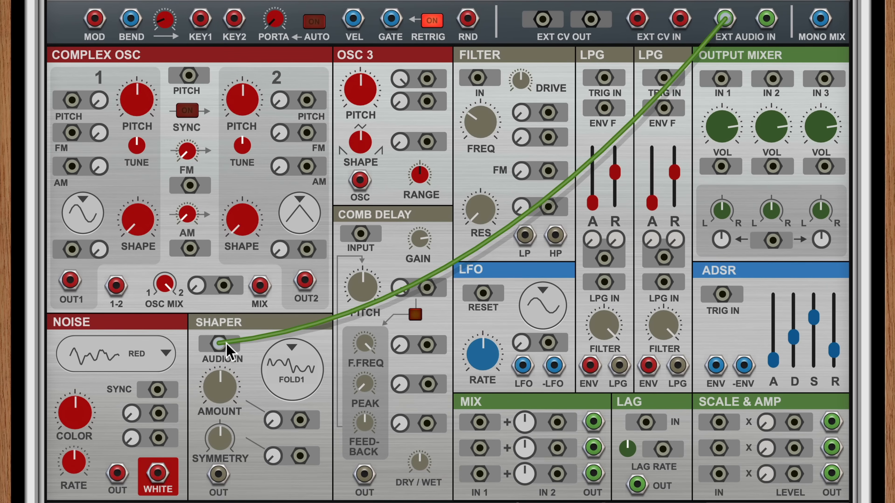
left_click_drag(217, 475, 721, 79)
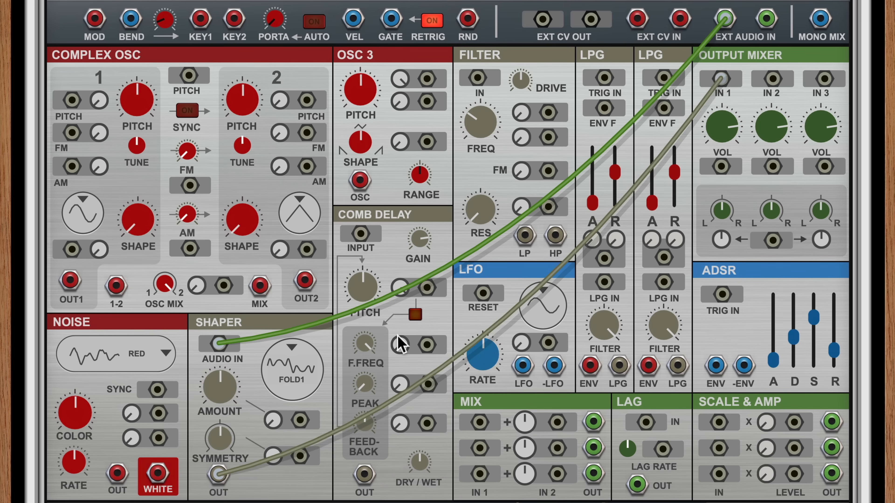
key("Tab")
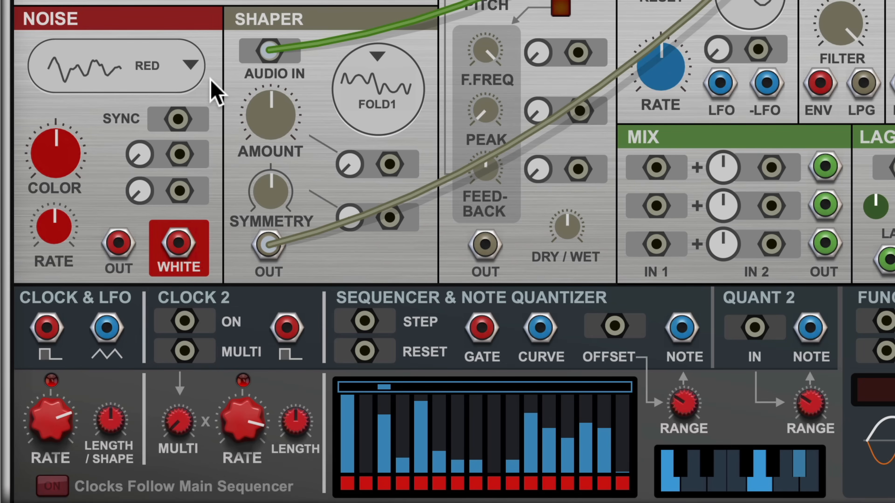
- Try Fold2, then set the Shaper curve to Bipulse with drive around 56%
left_click_drag(271, 116, 252, 1)
left_click(361, 85)
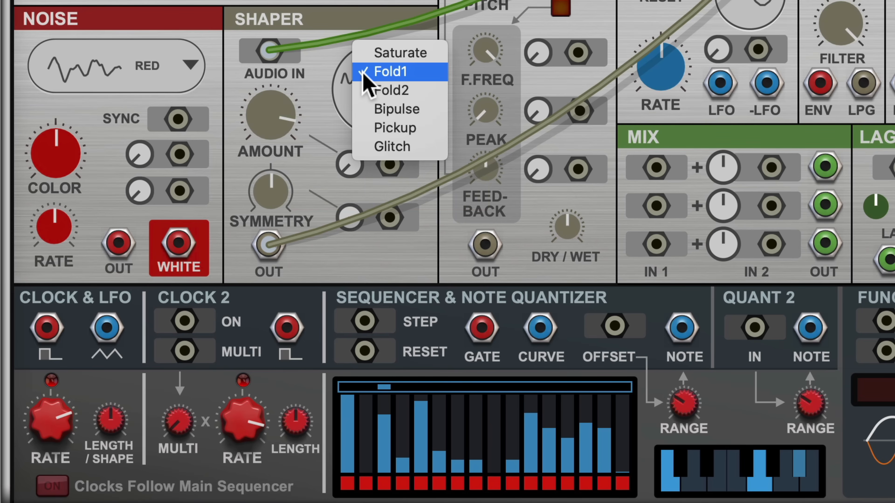
left_click(367, 90)
left_click_drag(274, 122, 283, 248)
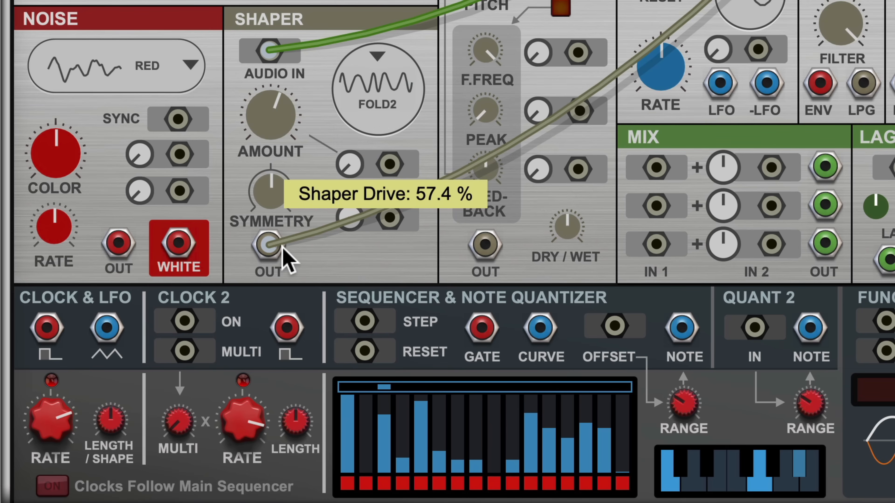
left_click(374, 83)
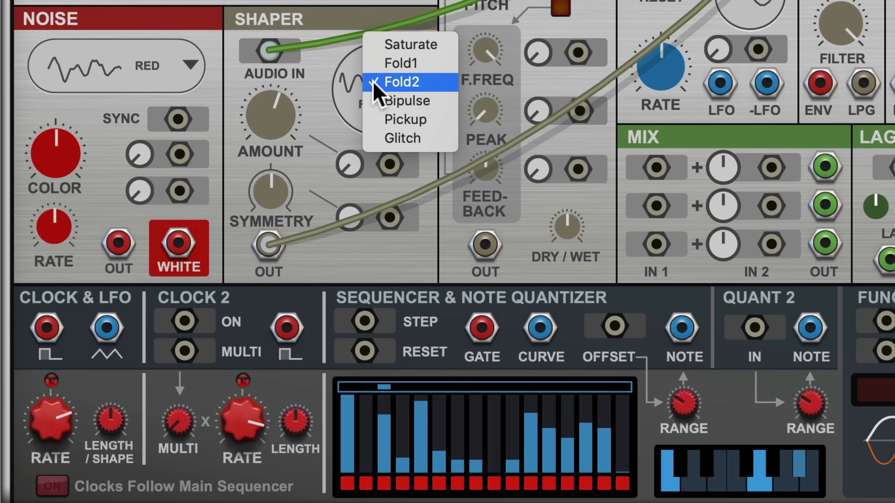
left_click(377, 102)
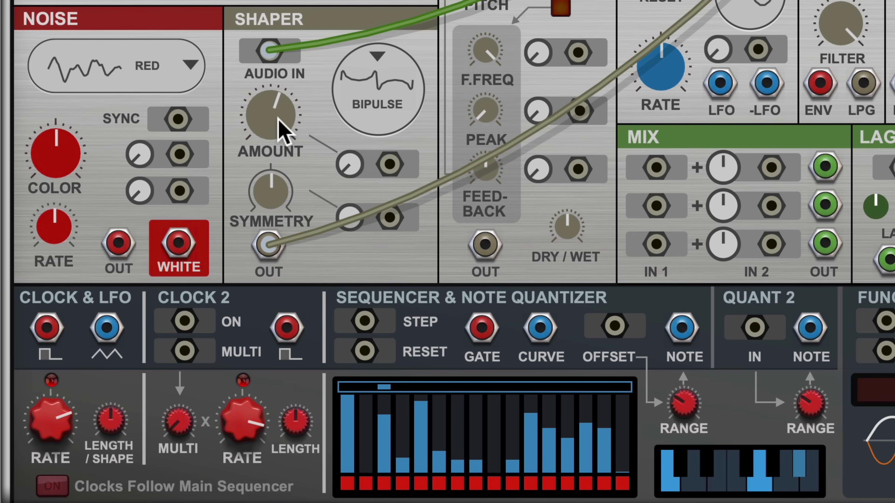
left_click_drag(279, 141, 303, 2)
left_click_drag(188, 1, 198, 123)
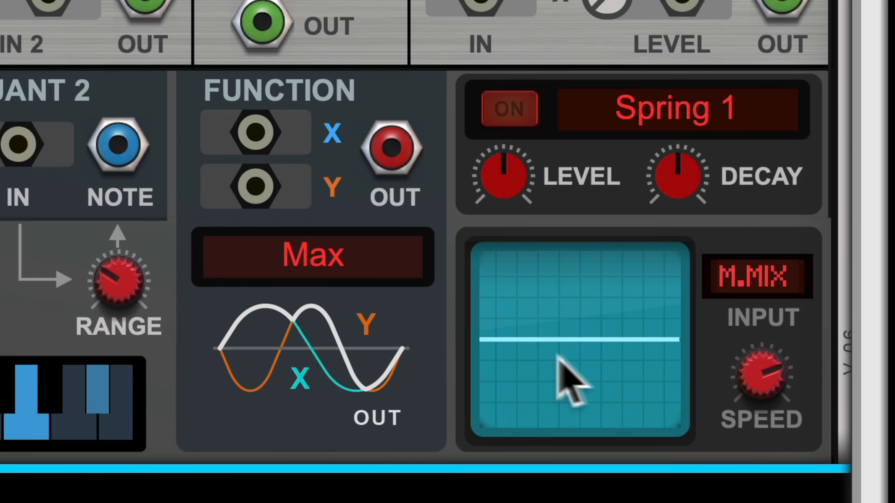
- Choose Abs(X+Y) for the Function, cabling EXT AUDIO IN to X and LFO out to Y
left_click(331, 211)
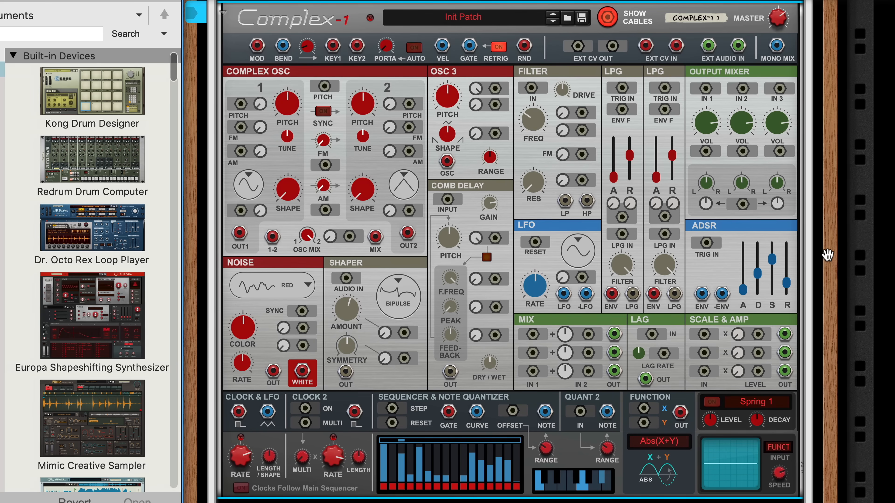
left_click_drag(709, 46, 644, 411)
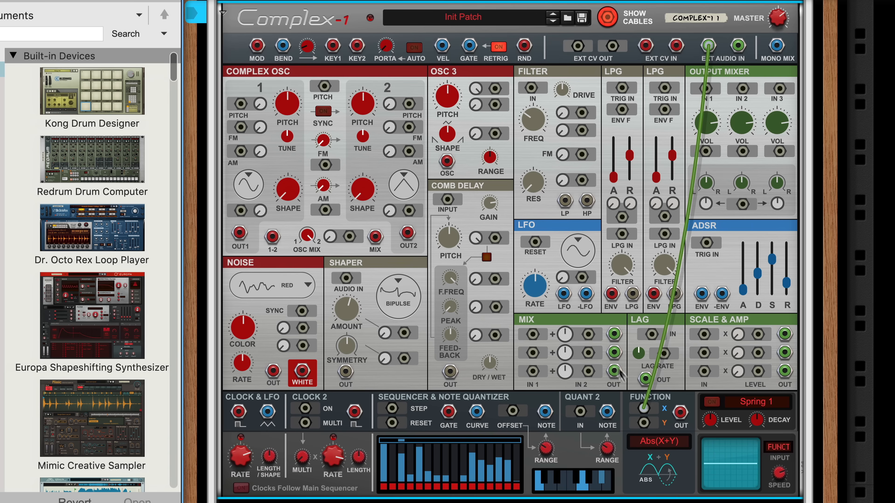
left_click_drag(563, 294, 706, 89)
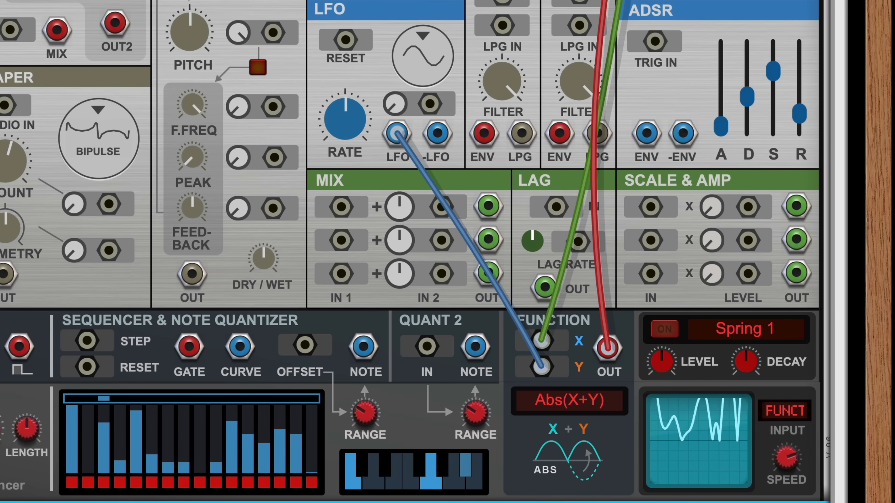
- Try X>Y, then set the Function to Harmonic and raise the LFO rate to 42.5 Hz
left_click_drag(344, 120, 340, 14)
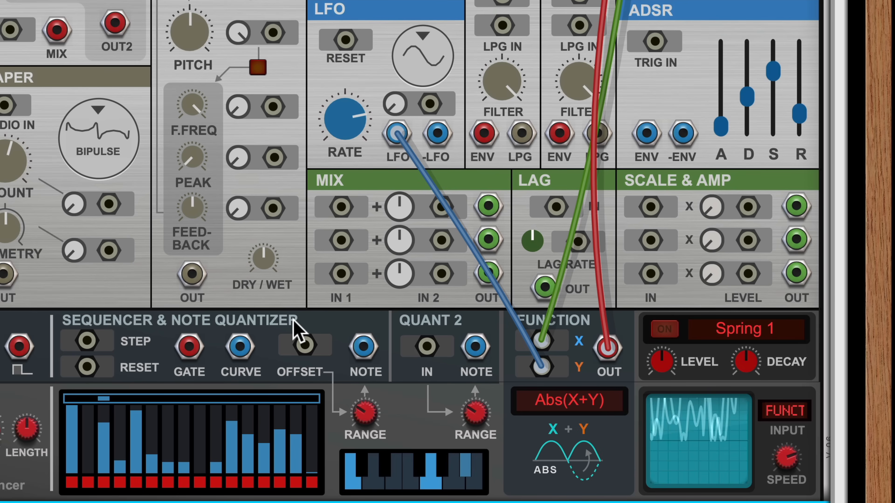
left_click(568, 404)
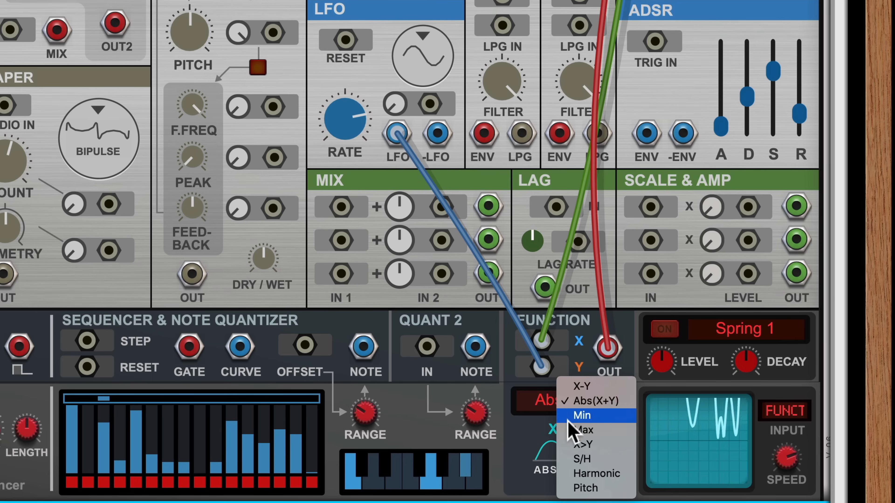
left_click(582, 444)
left_click_drag(337, 117, 375, 239)
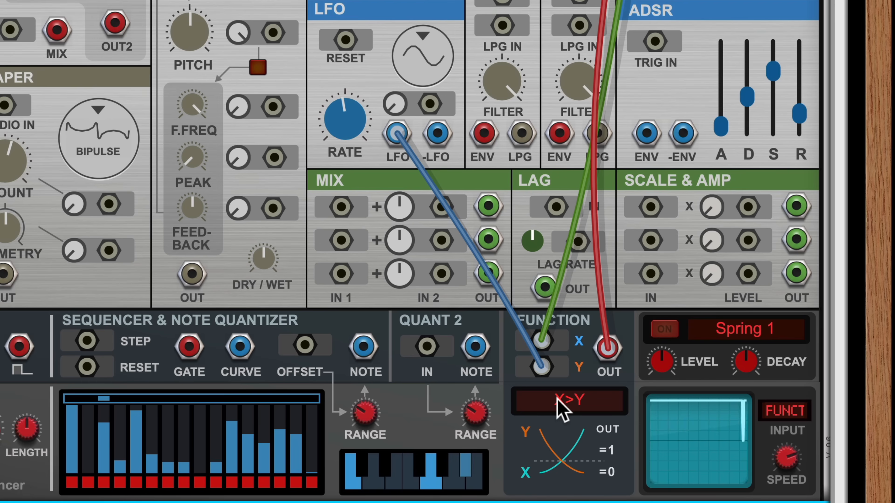
left_click(560, 409)
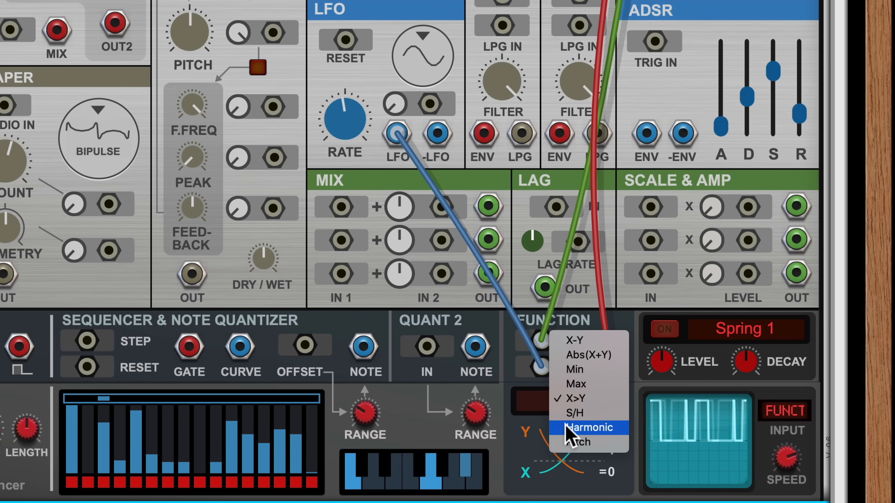
left_click(572, 427)
left_click_drag(329, 126, 309, 2)
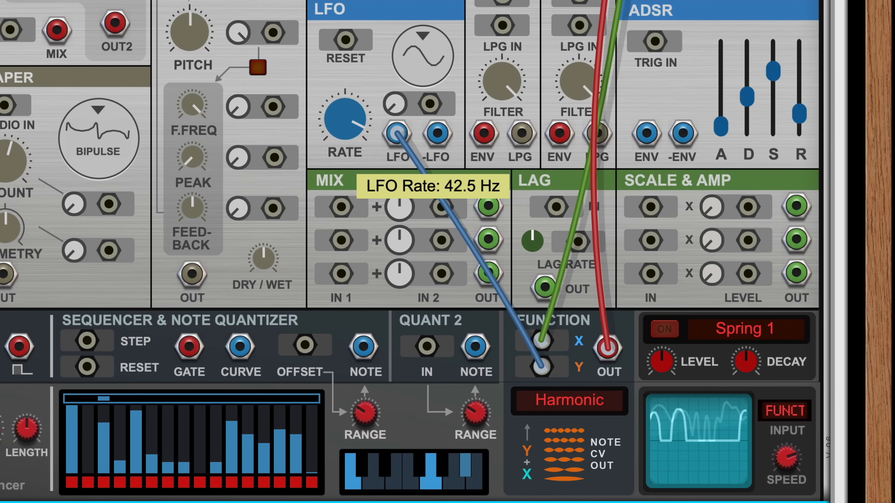